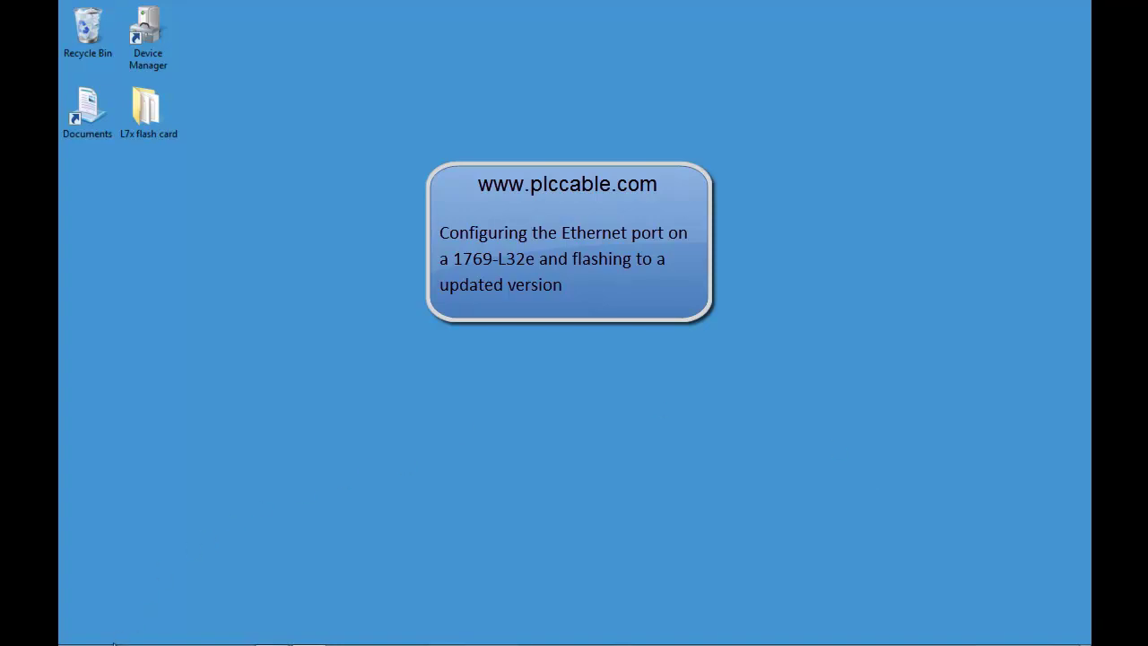
Launch RSLinx Classic from Start > All Programs > Rockwell Software > RSLinx.
click(25, 632)
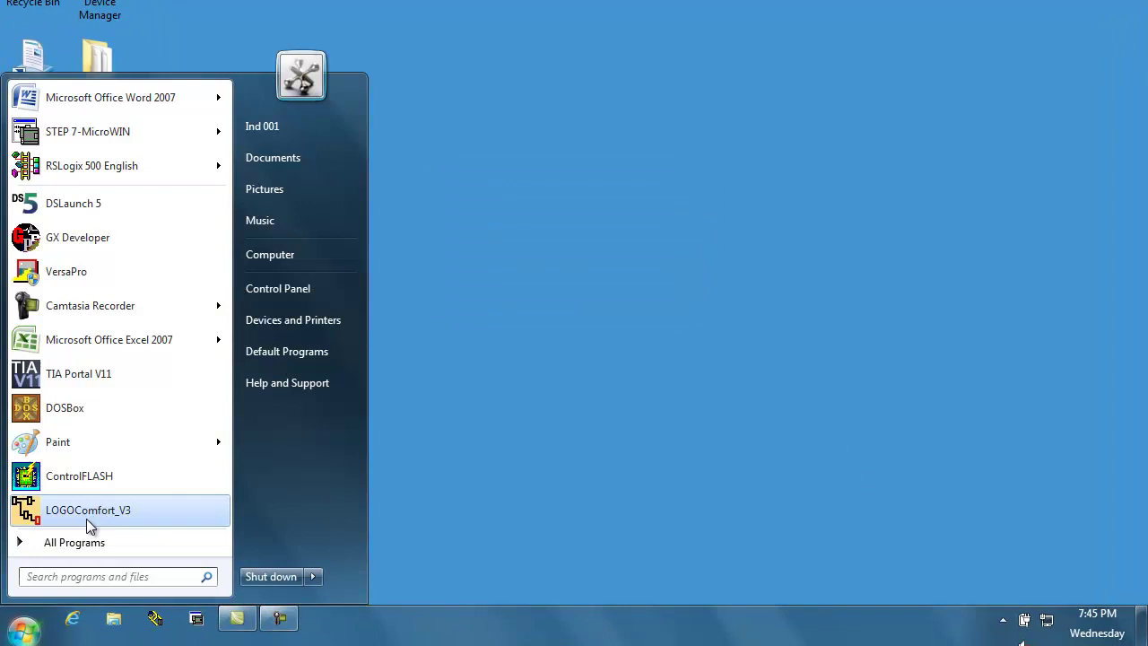
click(80, 541)
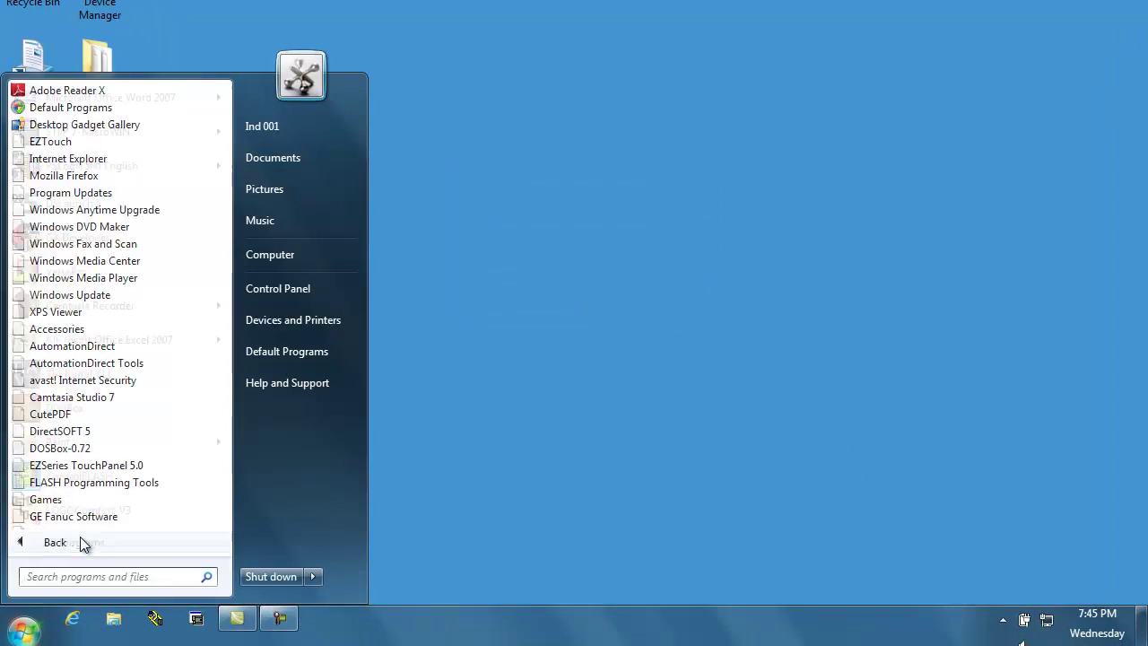
scroll(112, 497, down, 6)
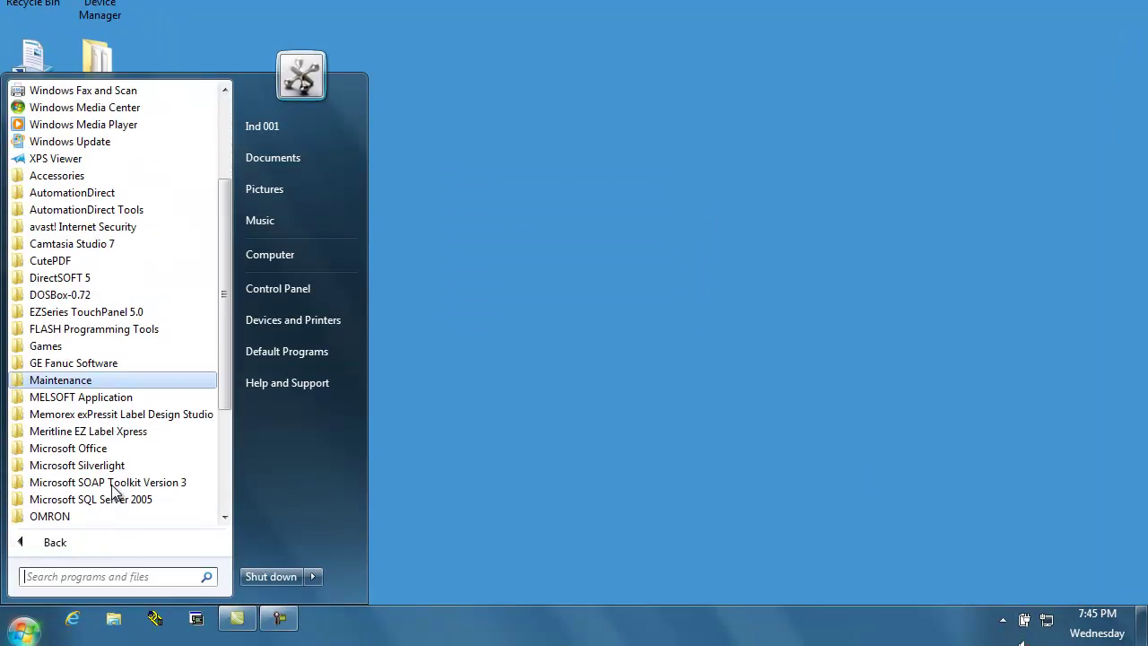
click(94, 449)
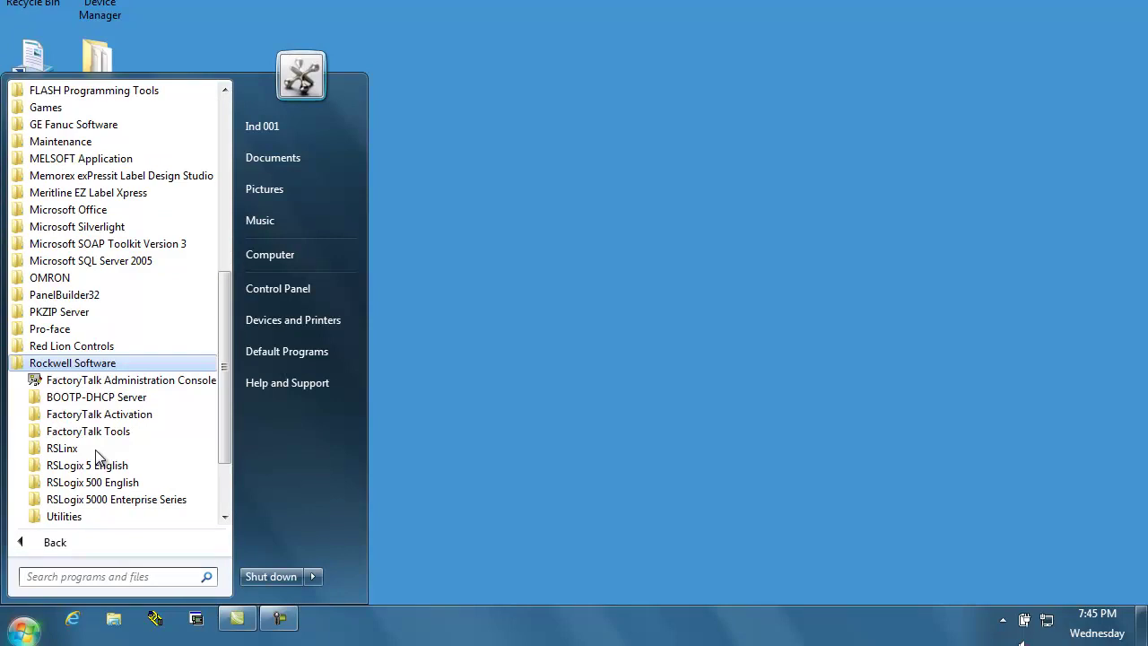
click(74, 451)
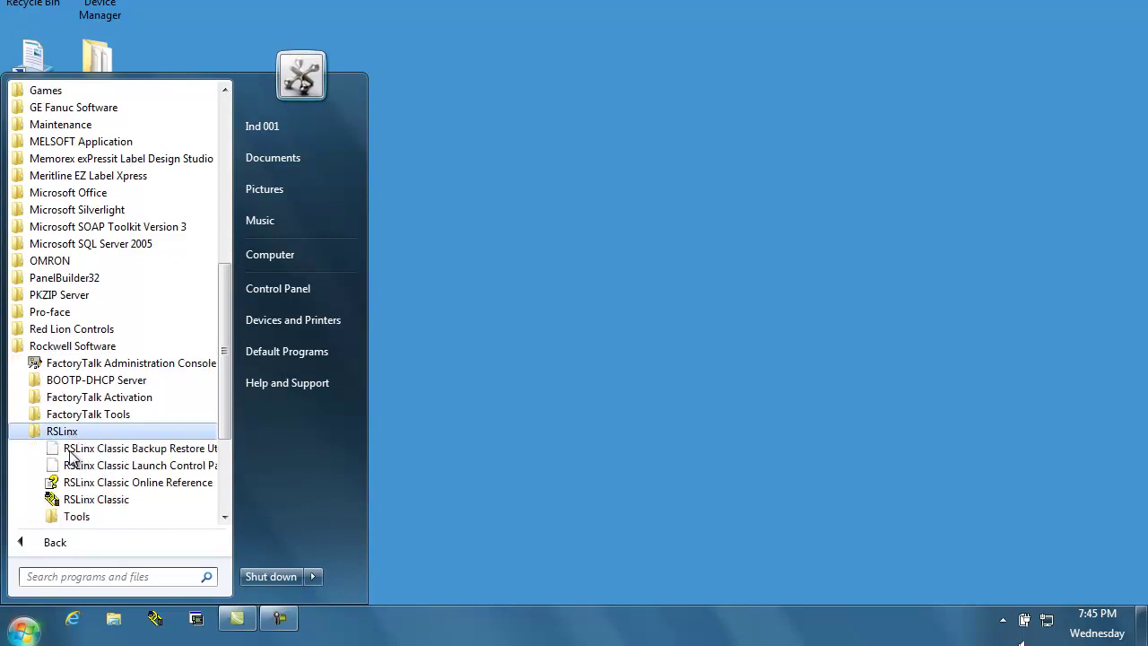
click(93, 502)
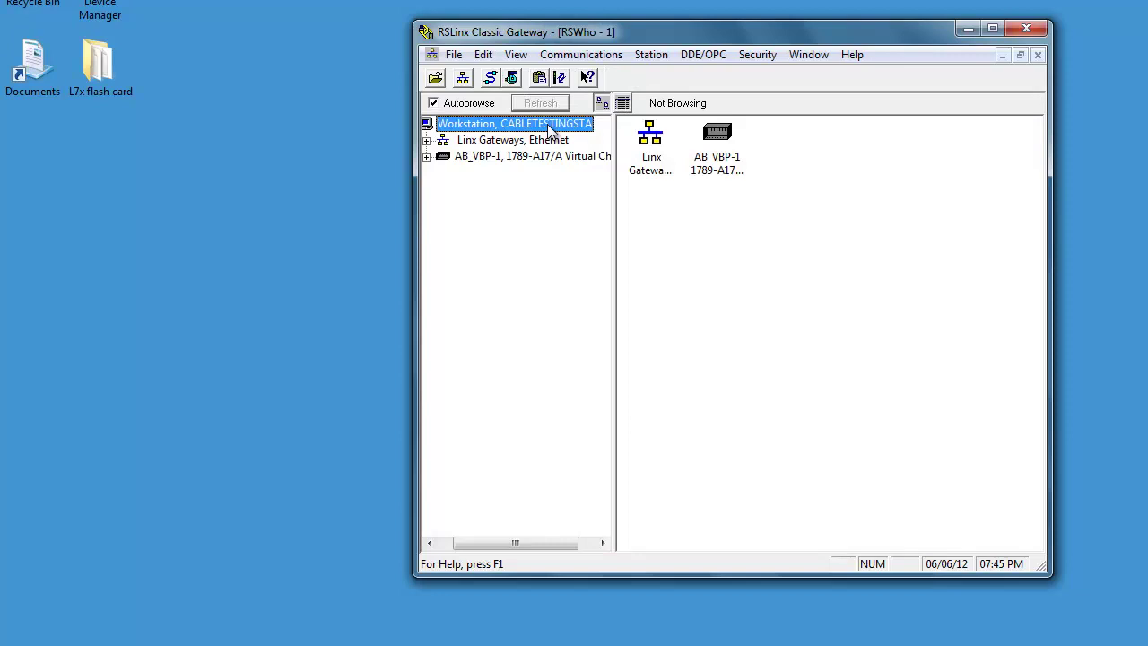
Open the Configure Drivers dialog from the RSLinx Classic toolbar.
click(491, 79)
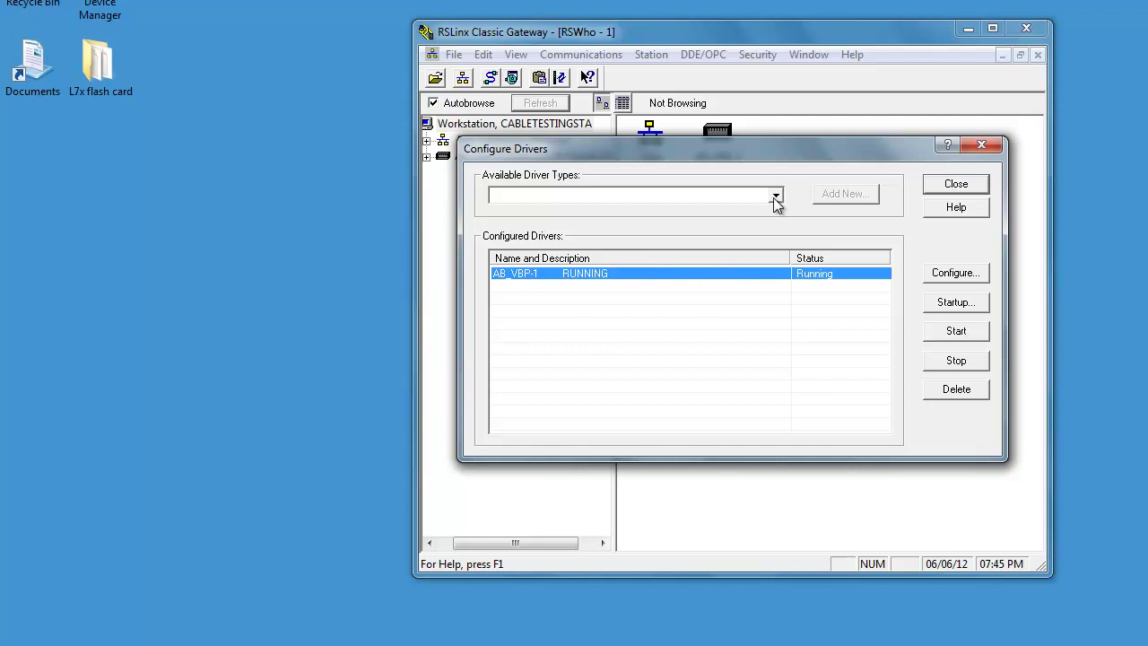
Add an RS-232 DF1 driver named AB_DF1-1, auto-configured for the CompactLogix on COM1.
click(776, 194)
click(691, 223)
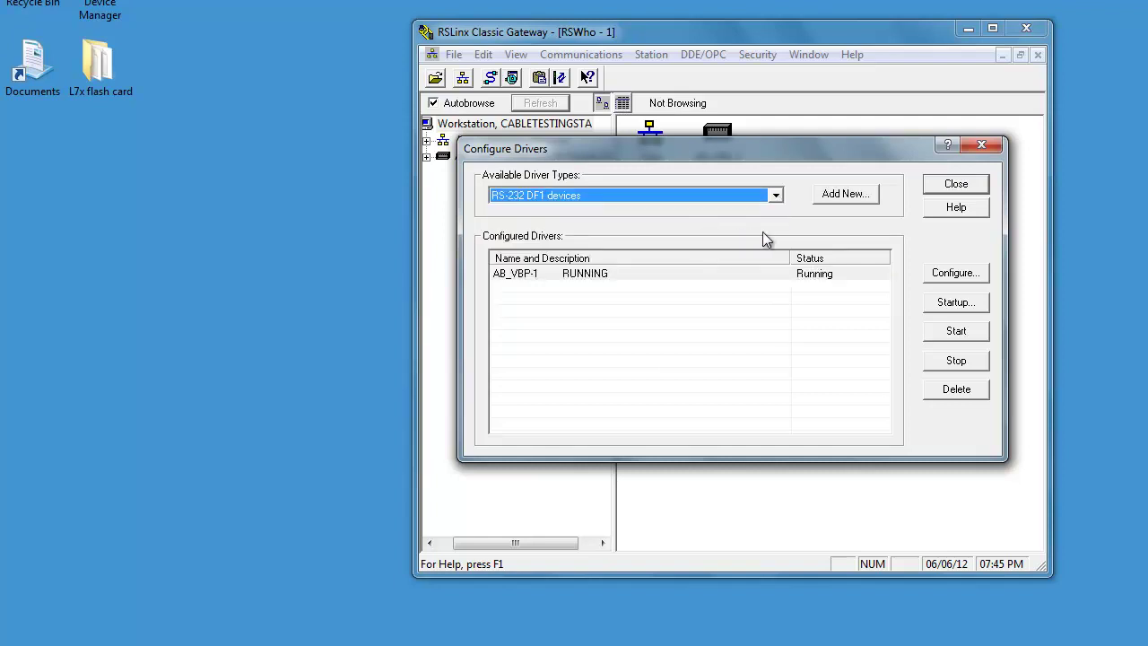
click(844, 194)
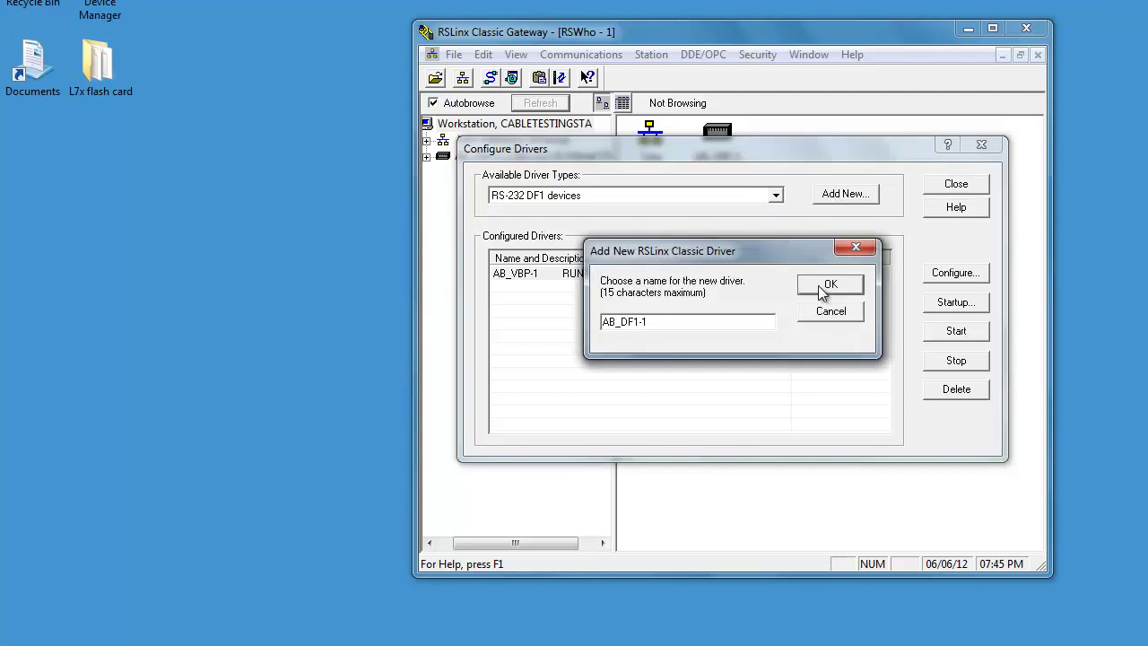
click(827, 285)
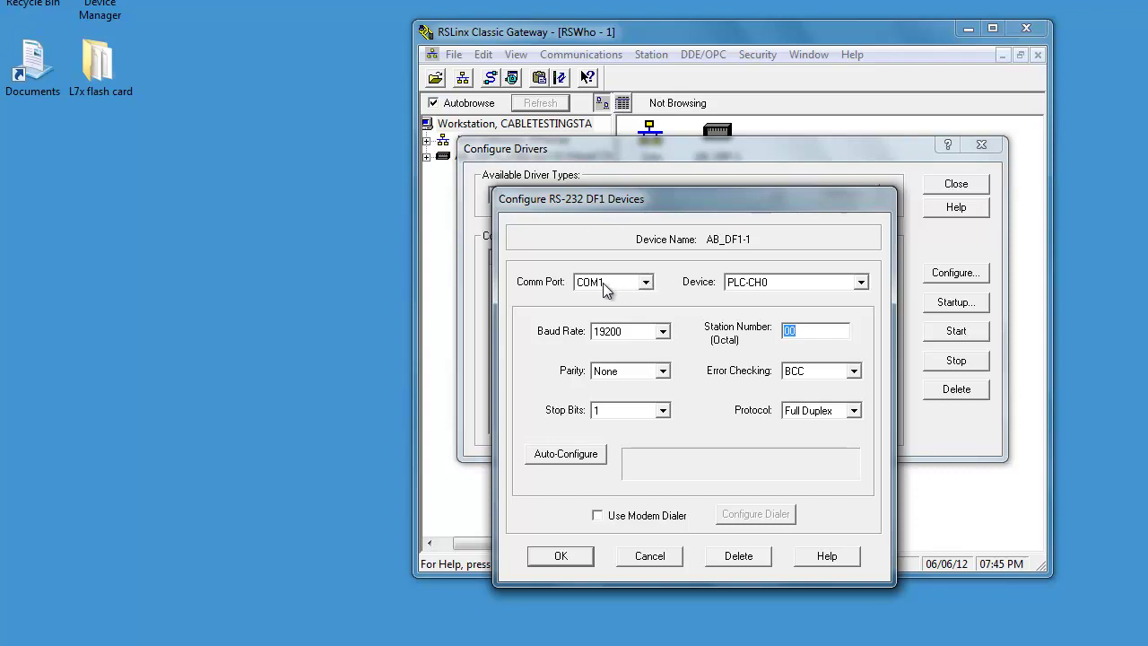
click(575, 454)
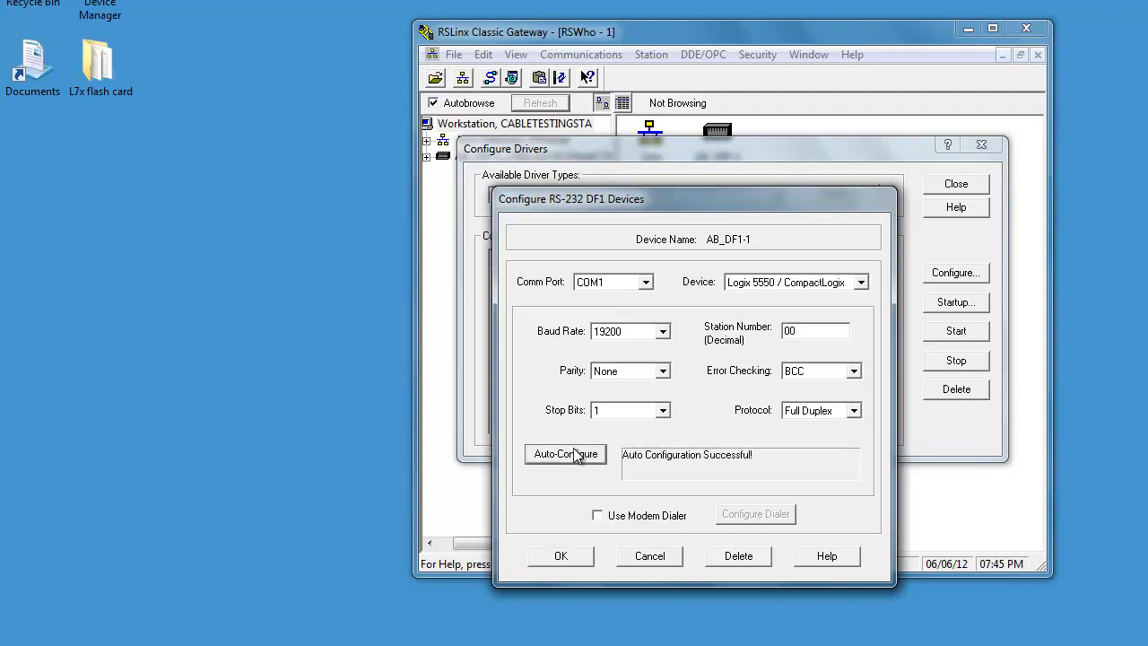
click(570, 555)
Add EtherNet/IP driver AB_ETHIP-1 bound to the Broadcom NetXtreme gigabit adapter.
click(776, 195)
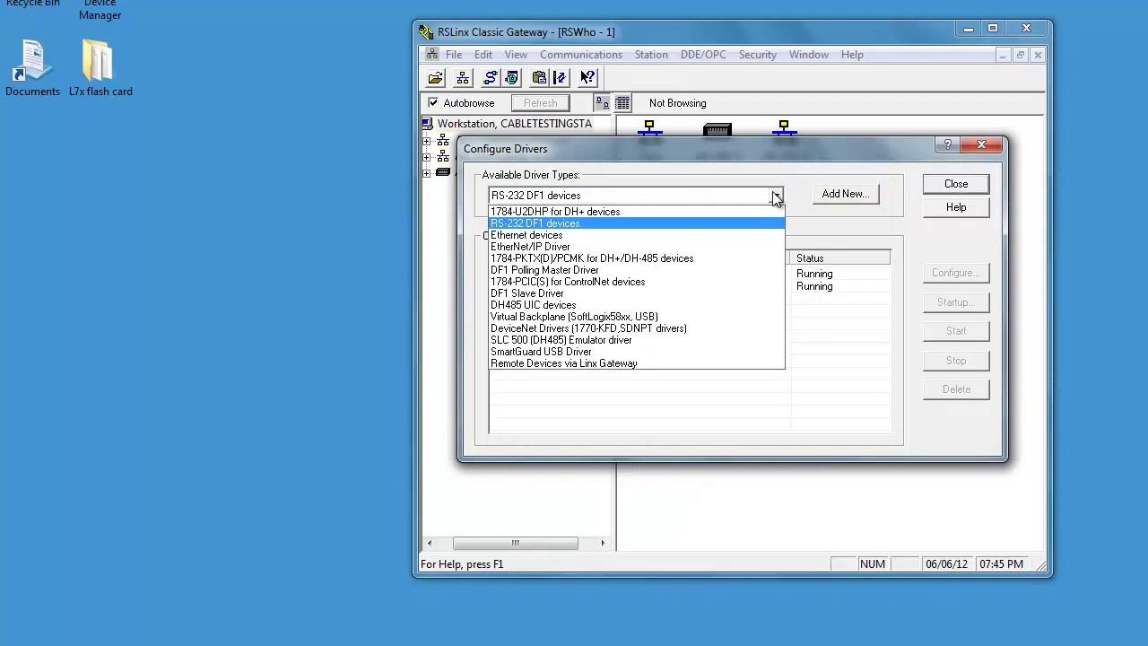
click(709, 246)
click(834, 200)
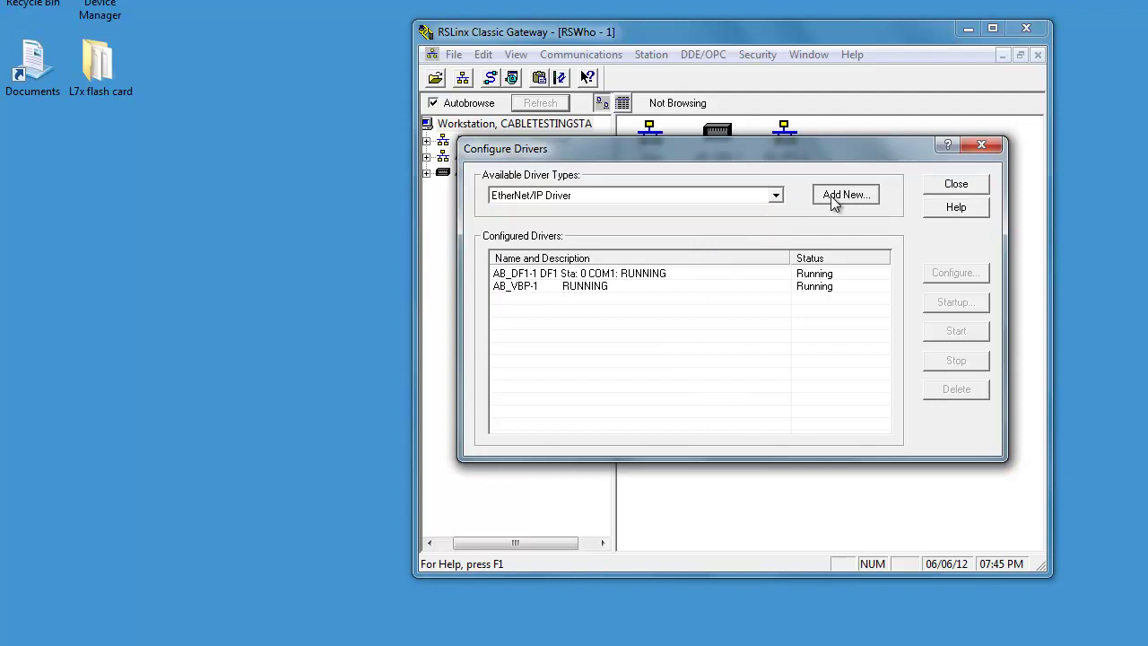
click(830, 286)
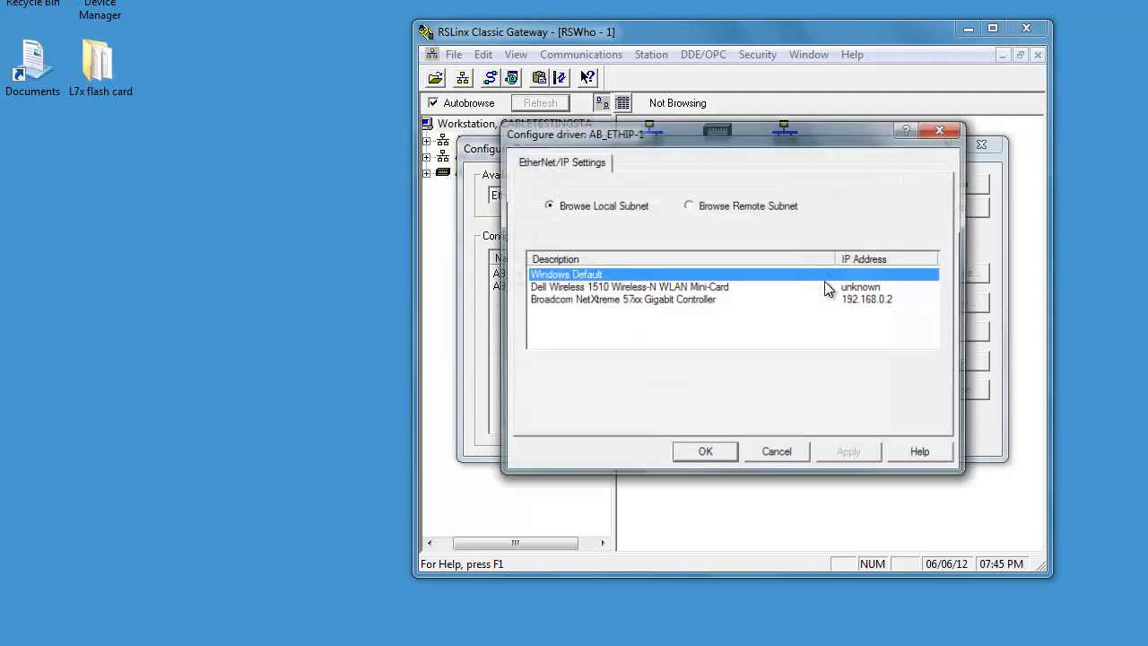
click(858, 299)
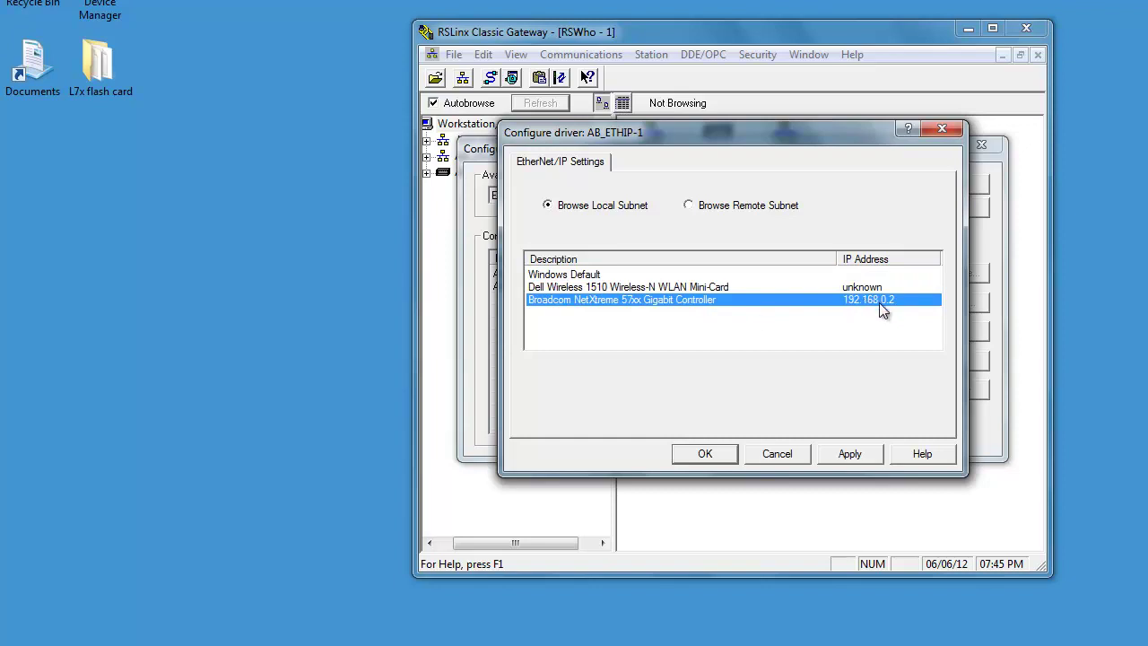
click(710, 454)
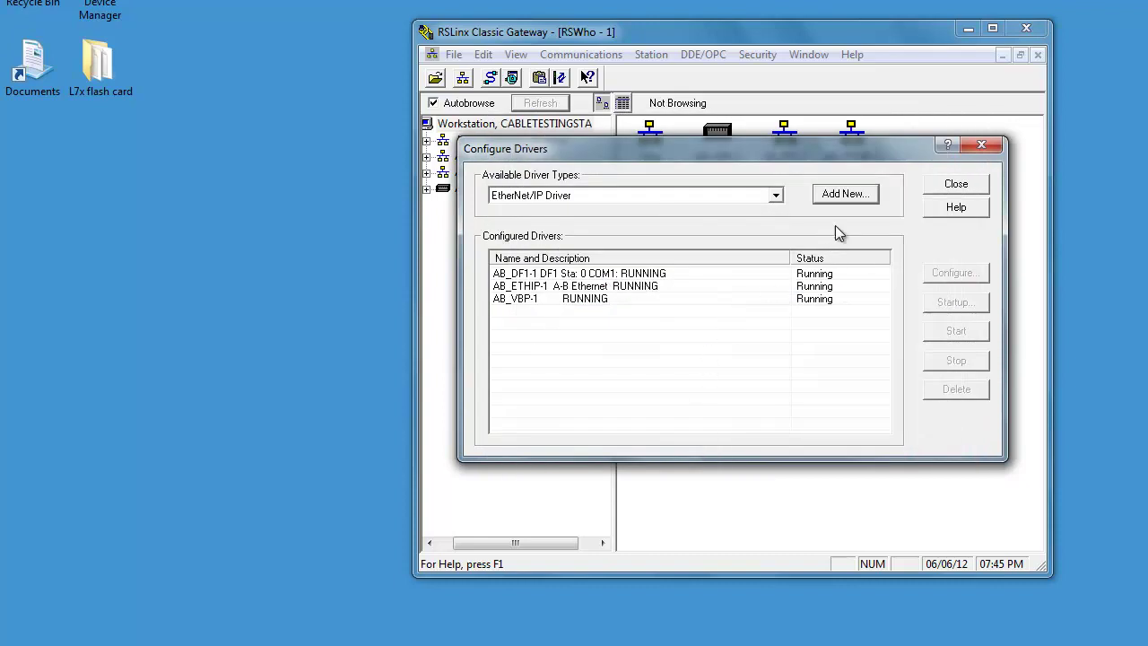
Close the driver list and expand AB_DF1-1 down to the 1769-L32E processor's backplane modules.
click(953, 186)
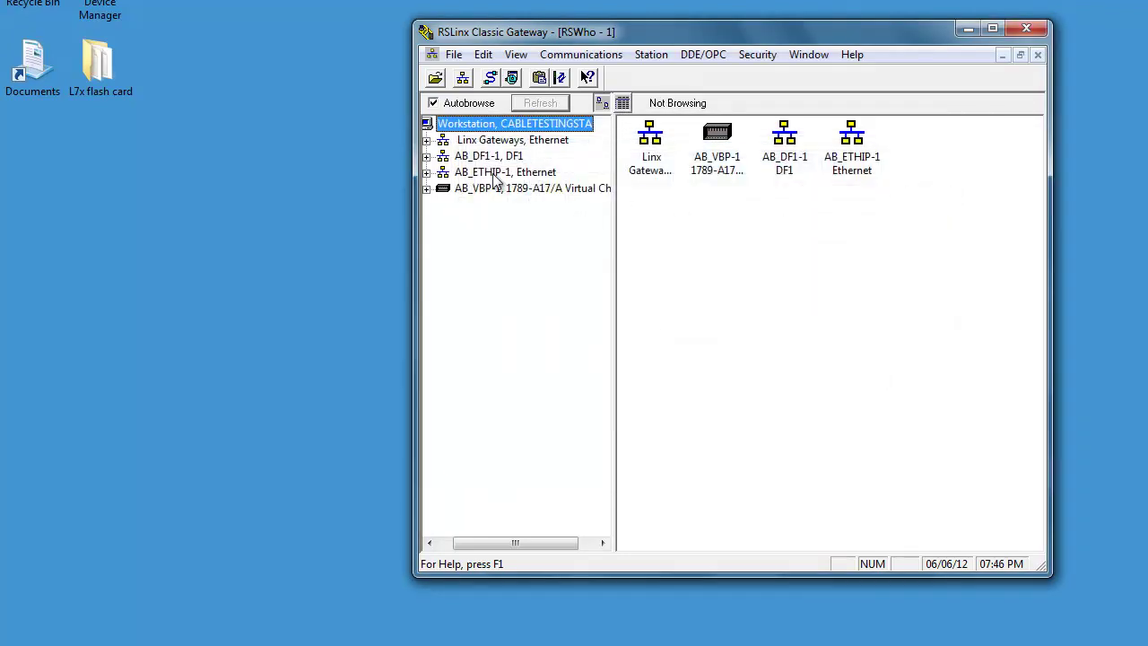
click(427, 156)
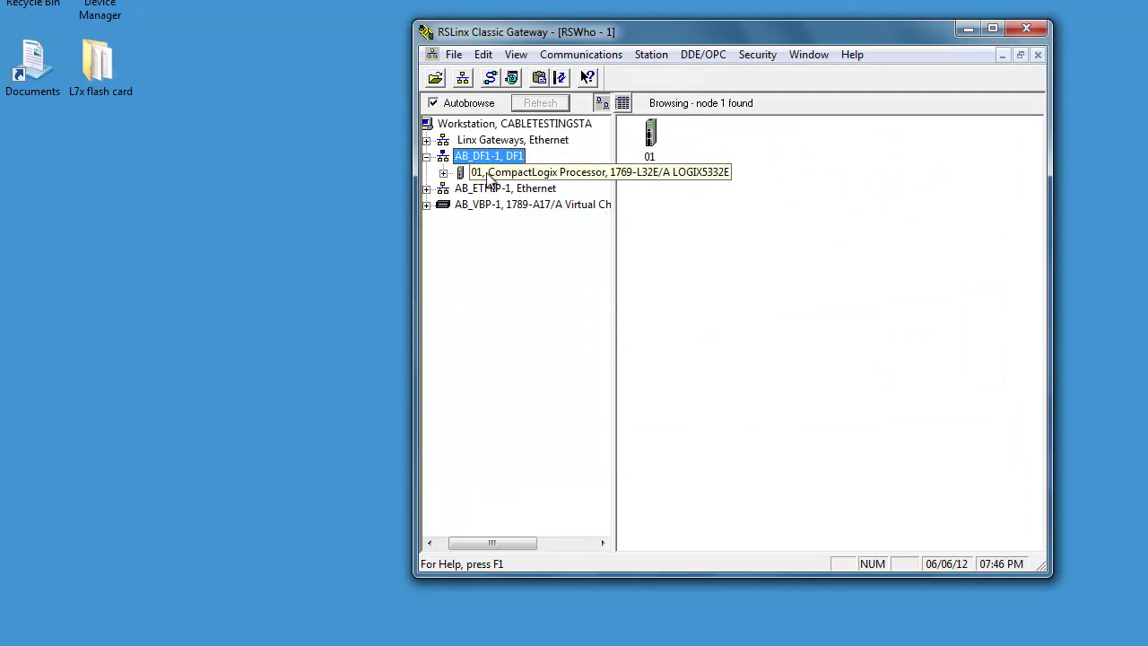
click(450, 176)
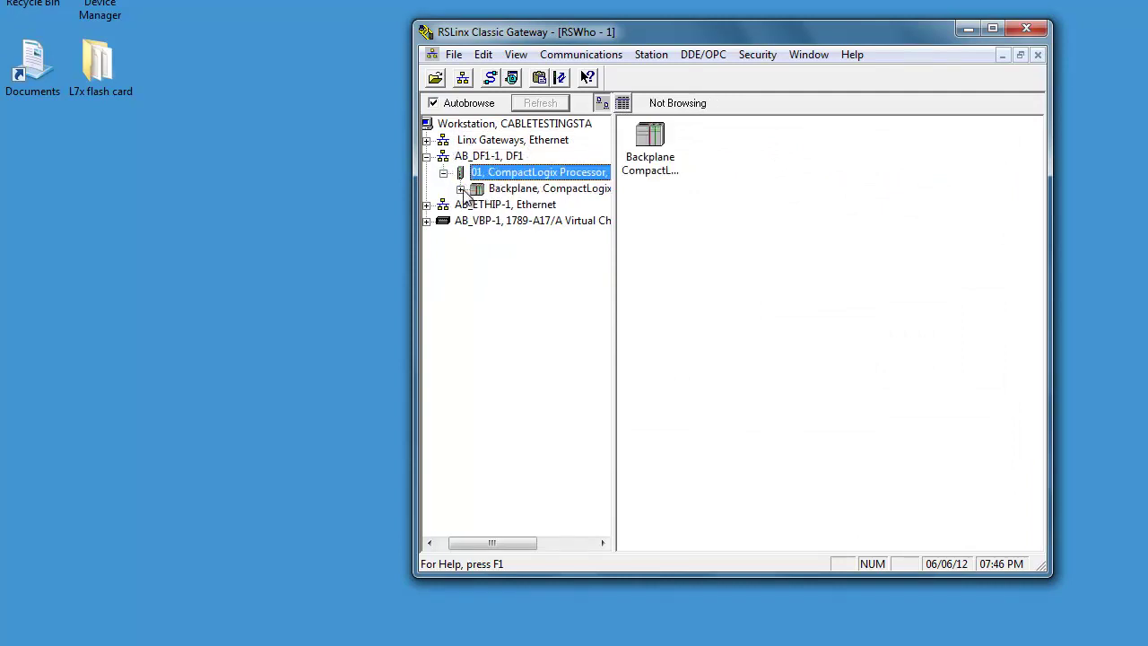
click(461, 189)
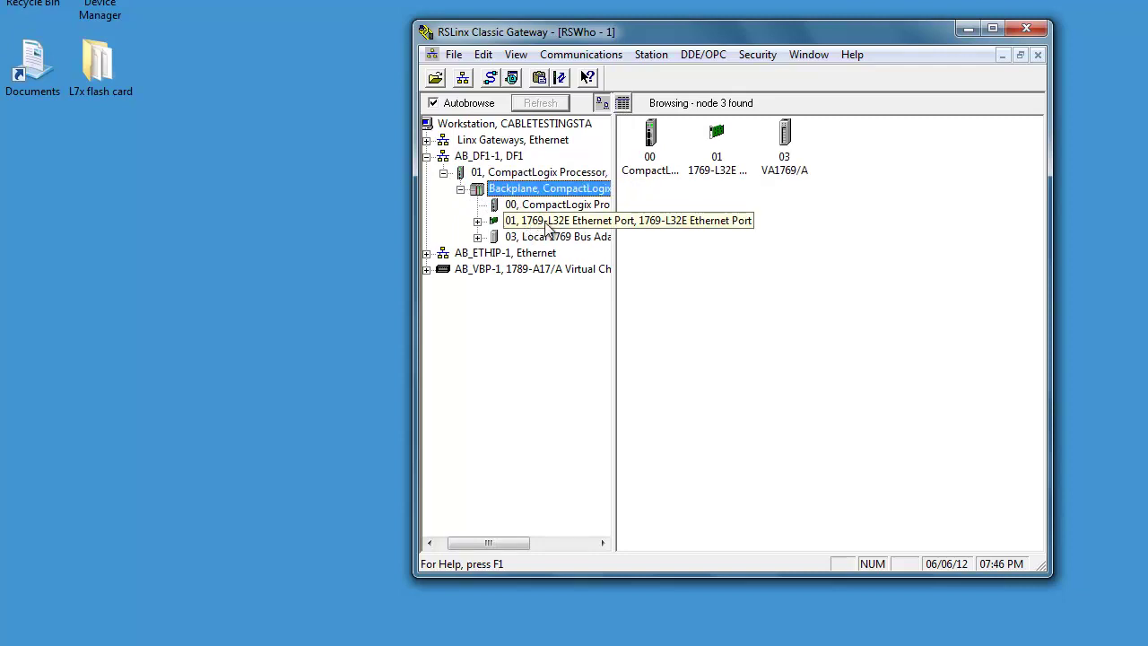
Open Module Configuration for the 01 1769-L32E Ethernet Port and check its revision 13.34.
right_click(553, 223)
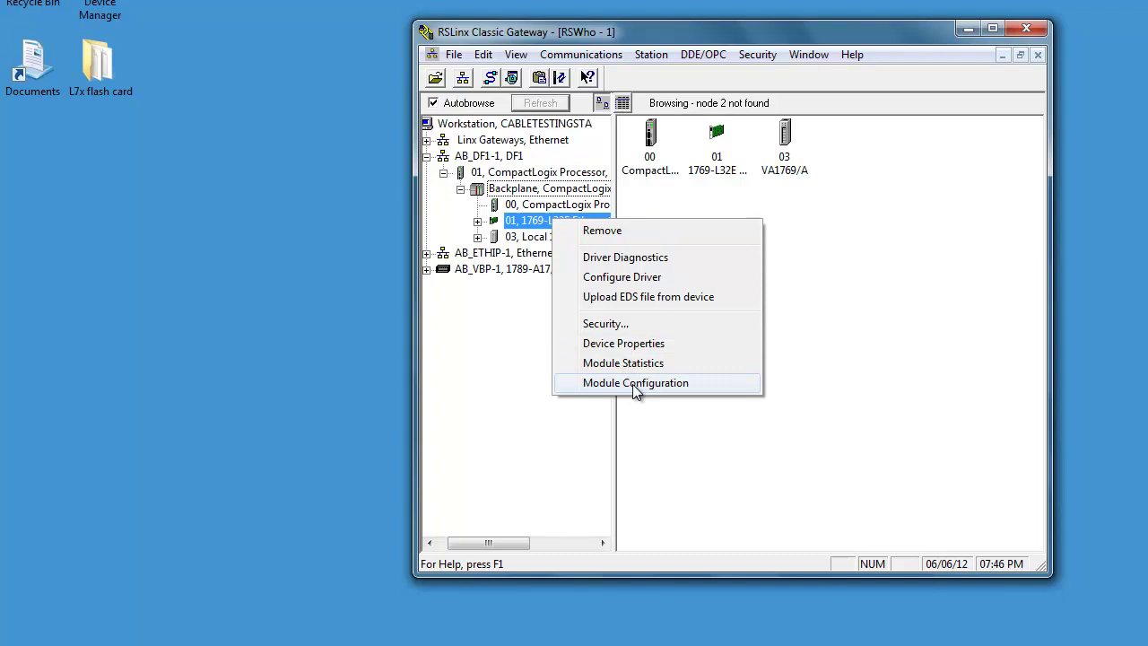
click(635, 384)
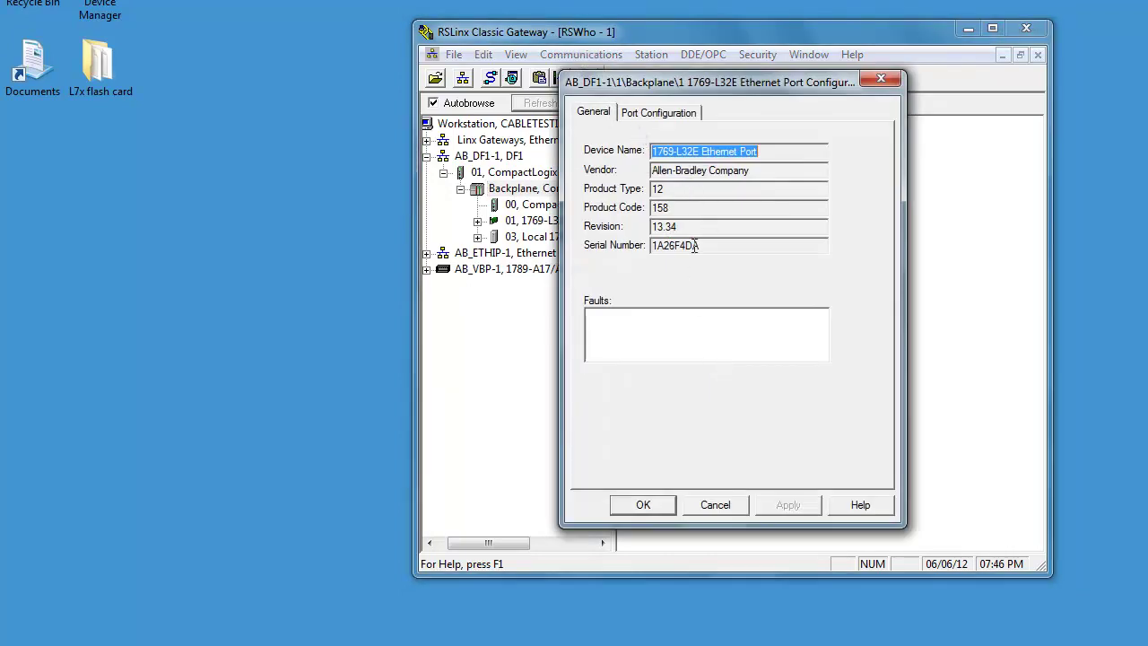
drag(677, 228, 651, 232)
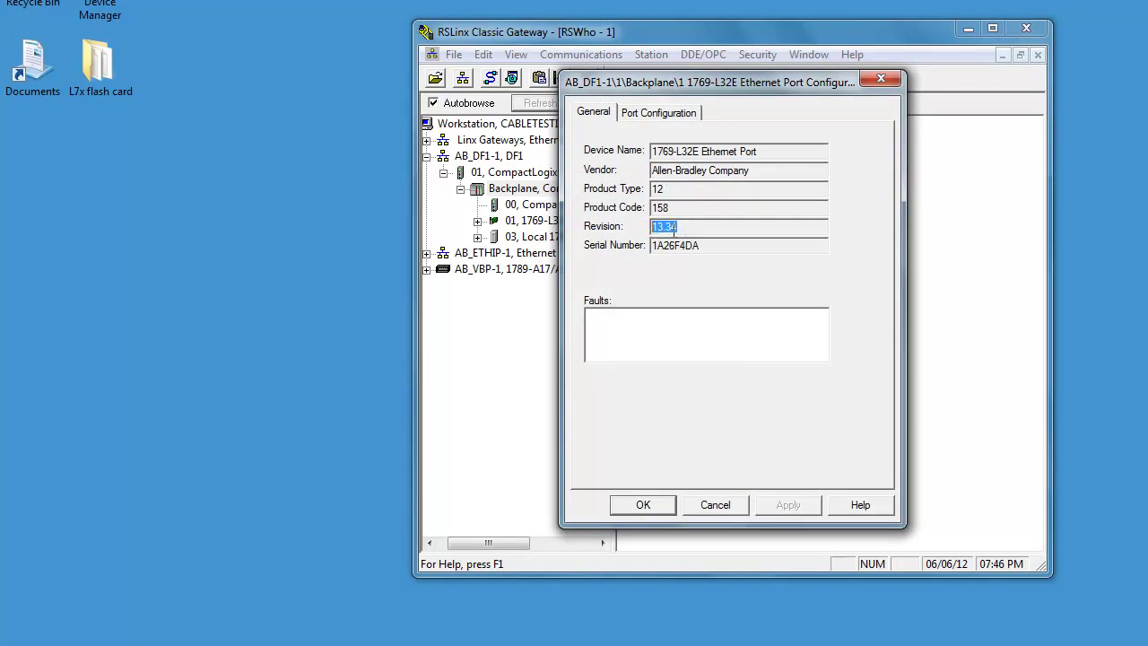
click(688, 210)
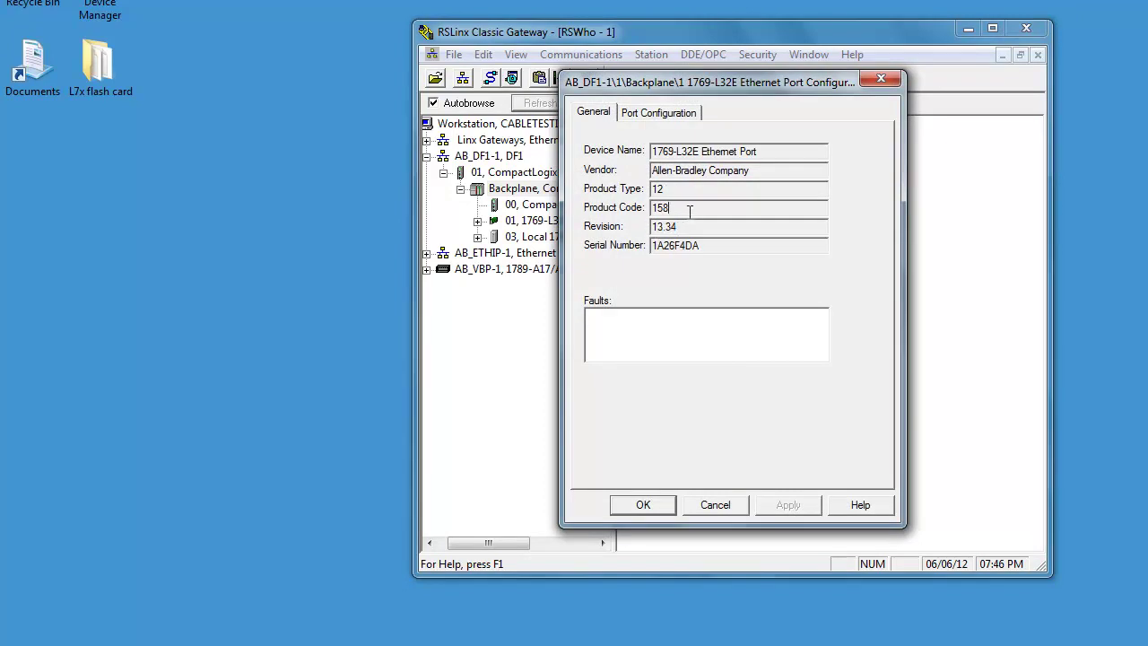
Review the Port Configuration tab's static IP 192.168.0.34 and mask 255.255.255.0.
click(650, 115)
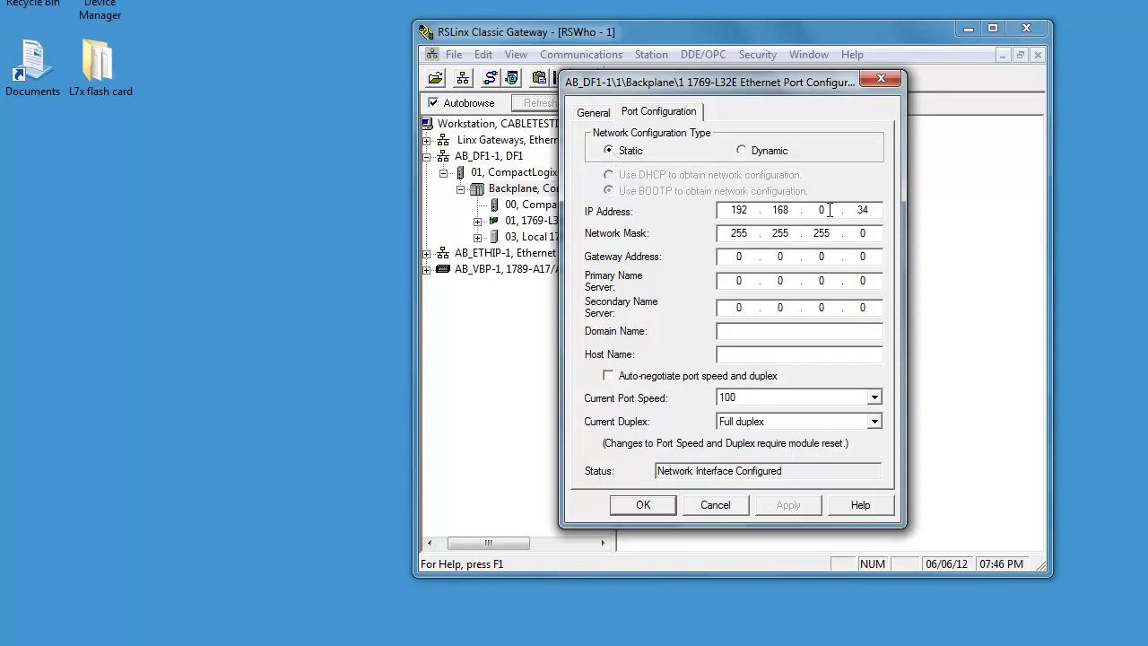
drag(878, 210, 857, 212)
click(869, 214)
Close the port dialog, expand AB_ETHIP-1 > 192.168.0.34 > Backplane, then minimize RSLinx.
click(644, 505)
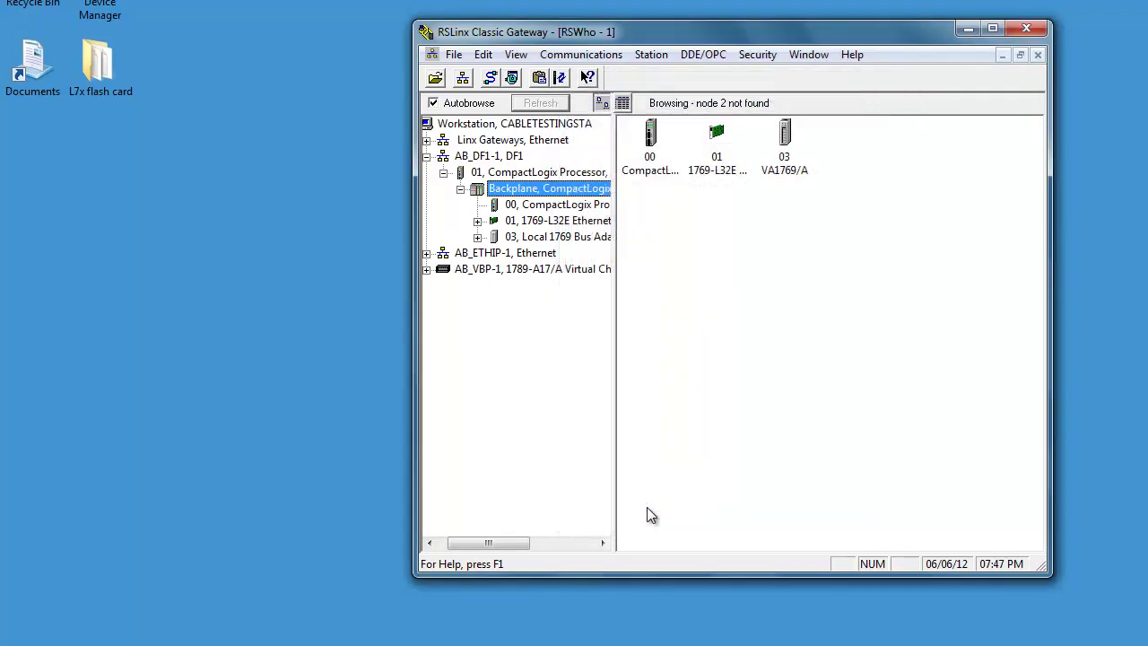
click(427, 254)
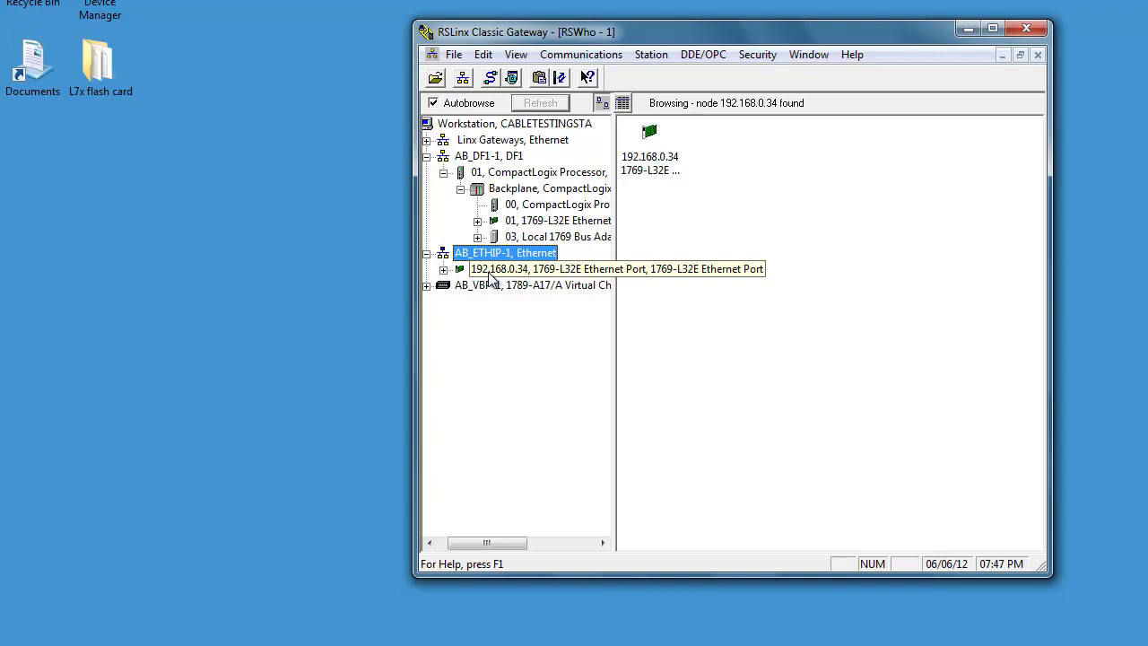
click(443, 270)
click(460, 286)
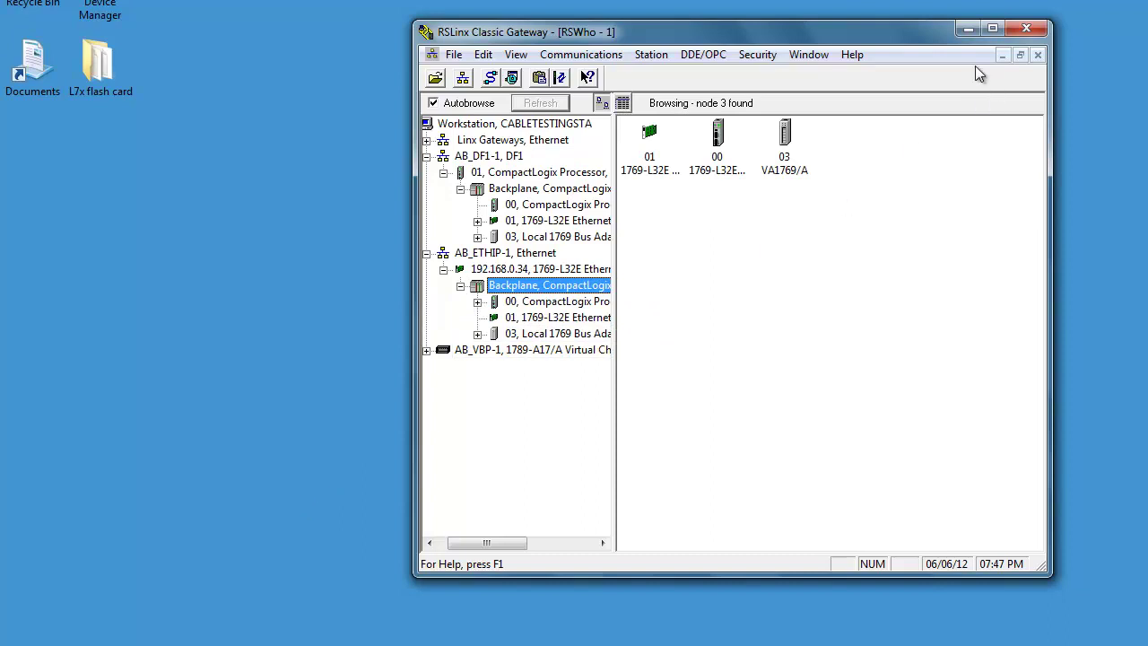
click(968, 29)
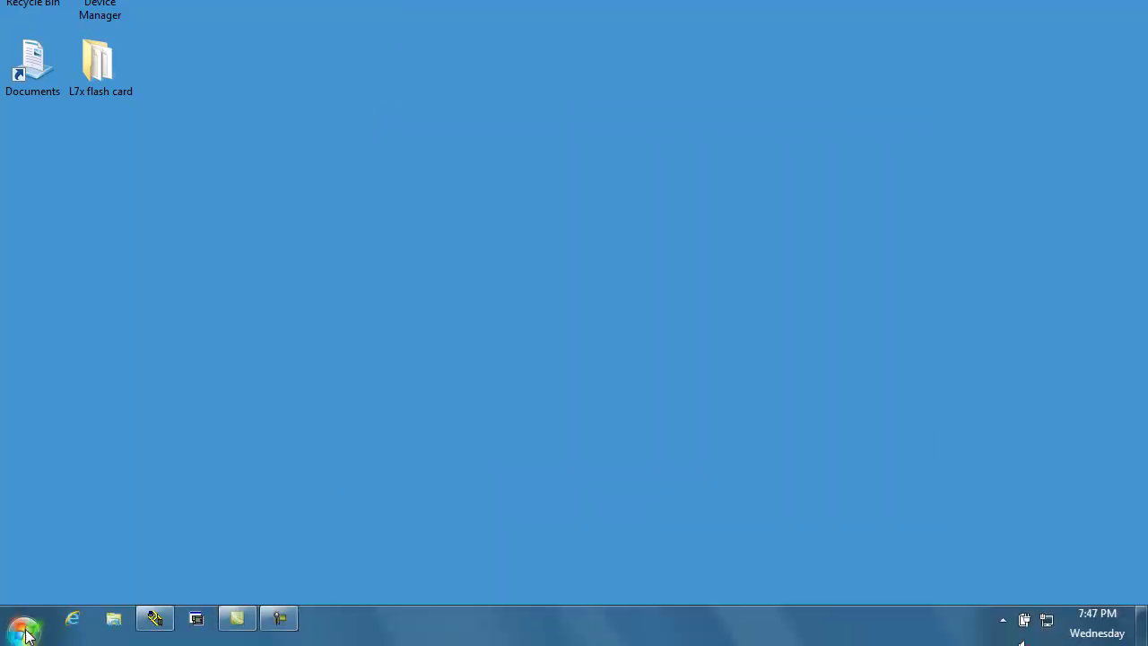
Start ControlFLASH and choose 1769-L32E as the catalog number to update.
click(24, 630)
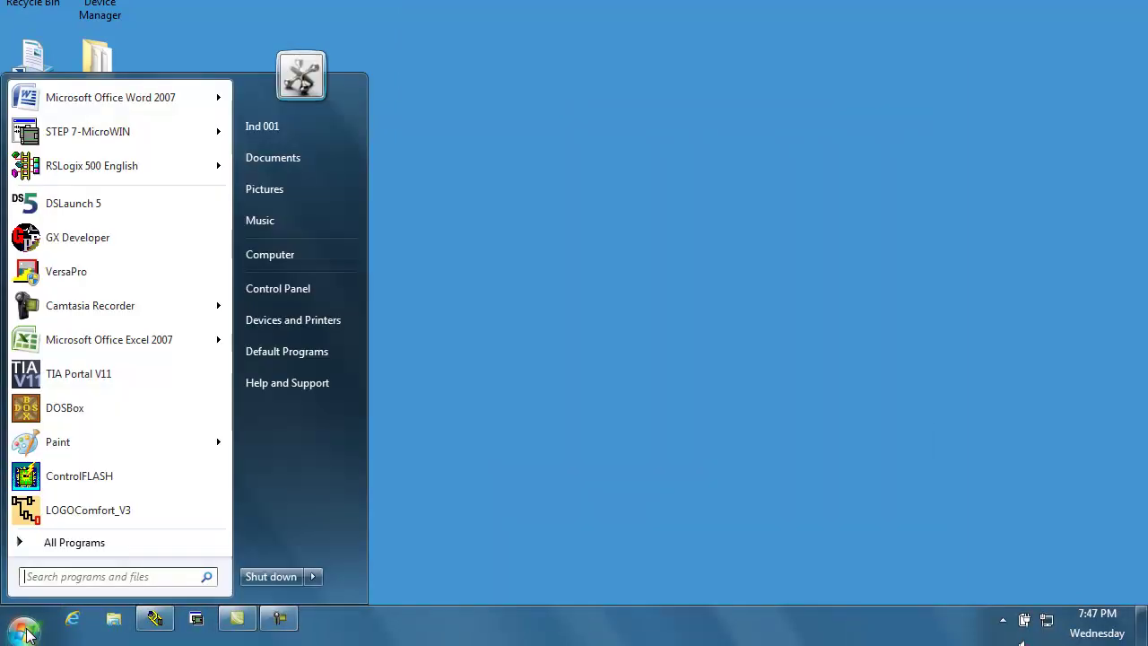
click(87, 479)
click(570, 439)
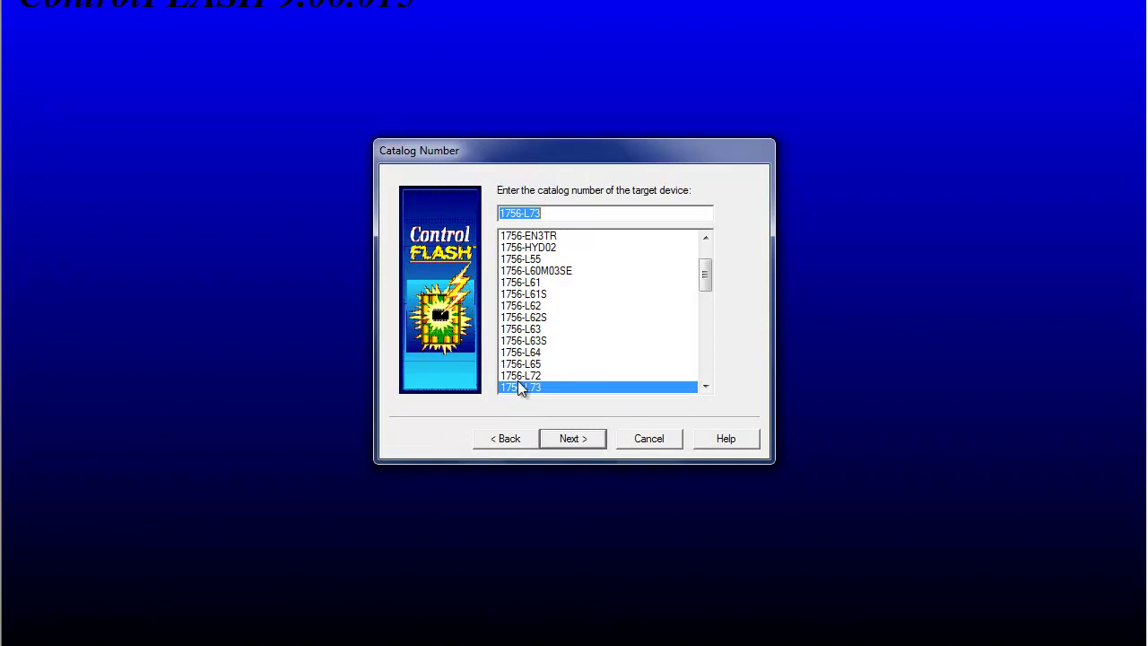
drag(709, 285, 705, 359)
click(540, 354)
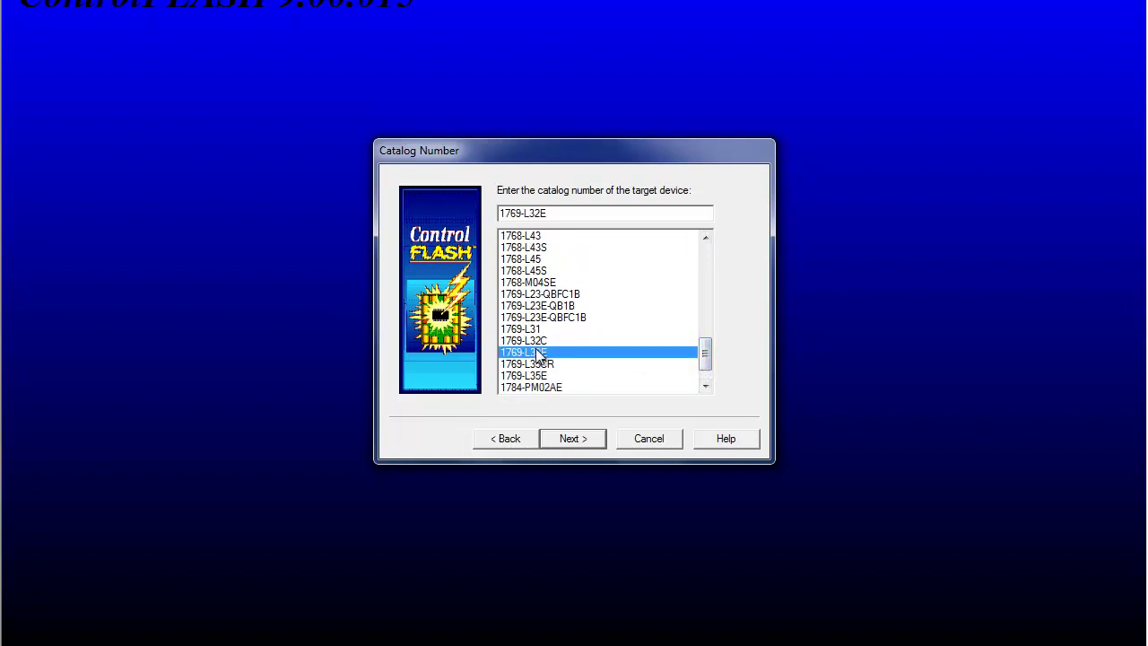
click(576, 439)
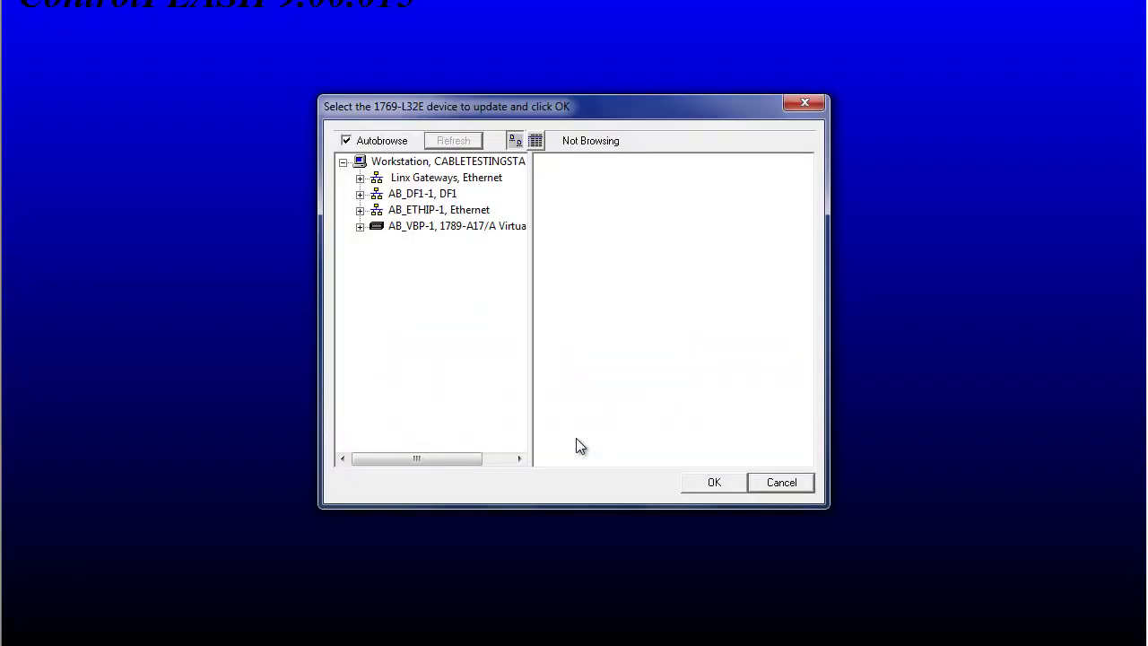
Browse AB_ETHIP-1 > 192.168.0.34 > Backplane and confirm the 00 CompactLogix processor as target.
click(360, 210)
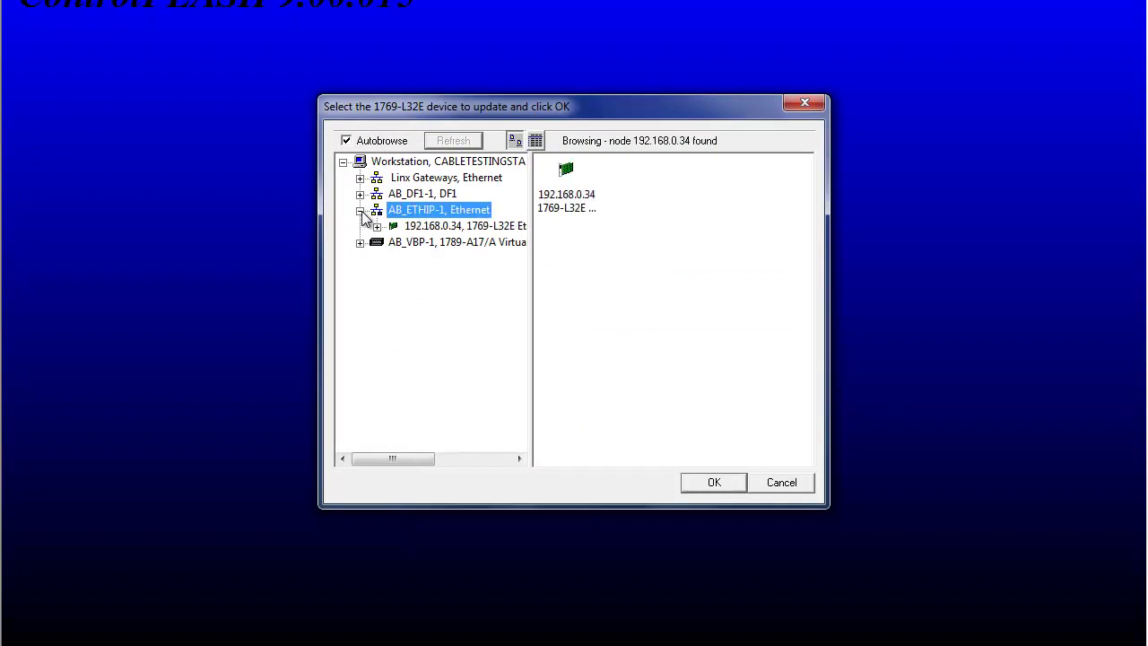
click(378, 228)
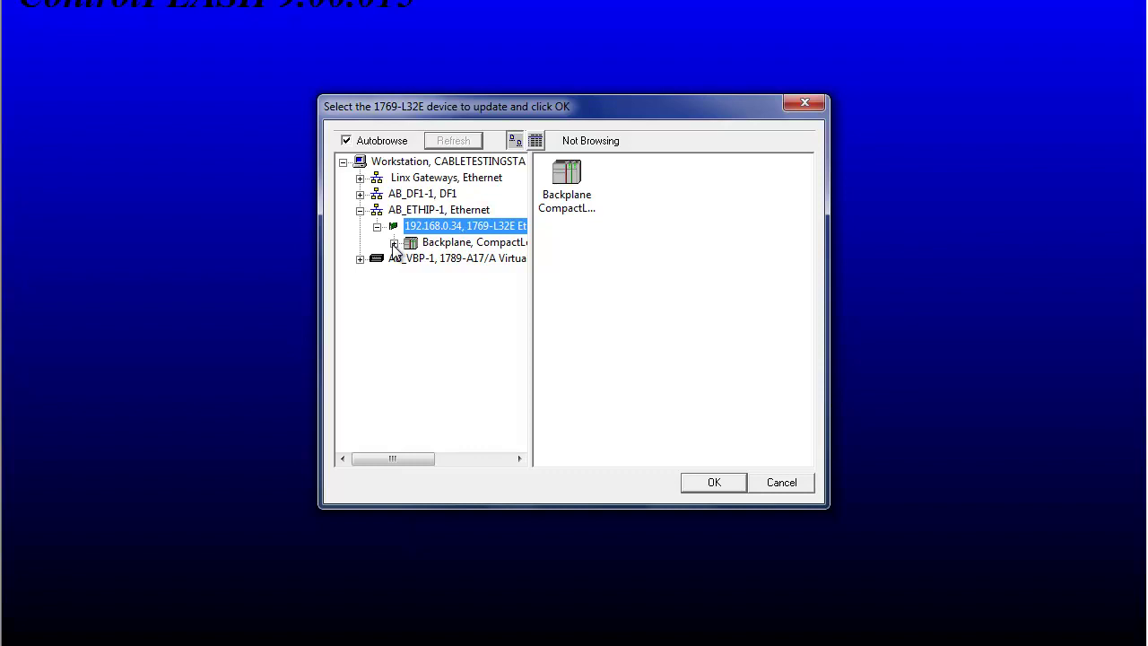
click(394, 243)
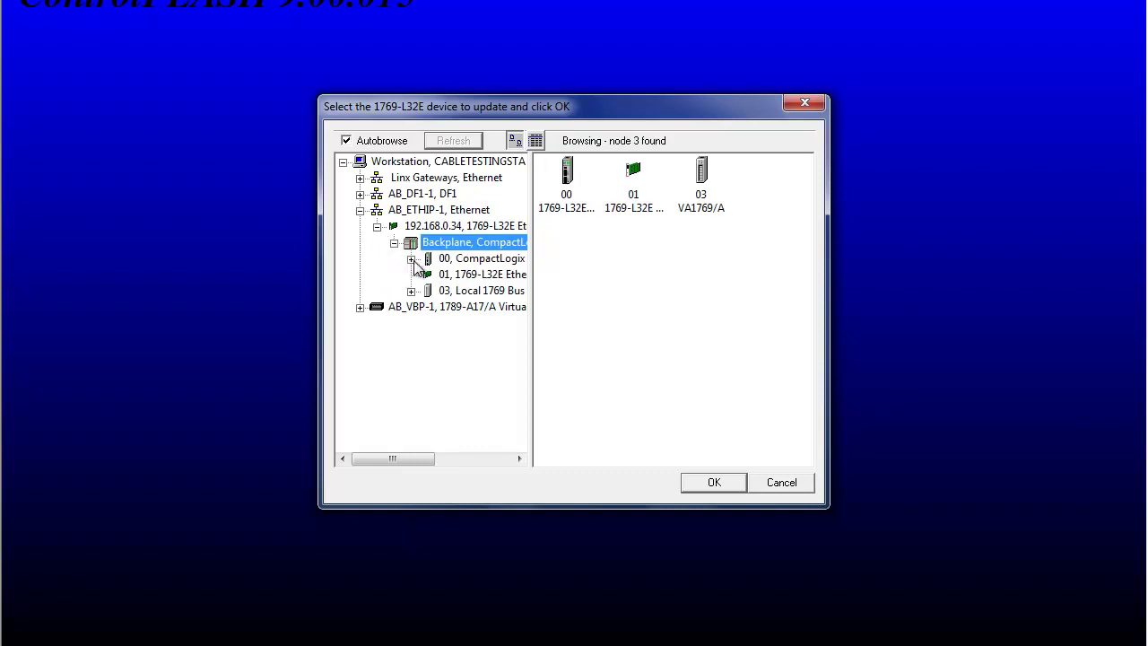
click(361, 195)
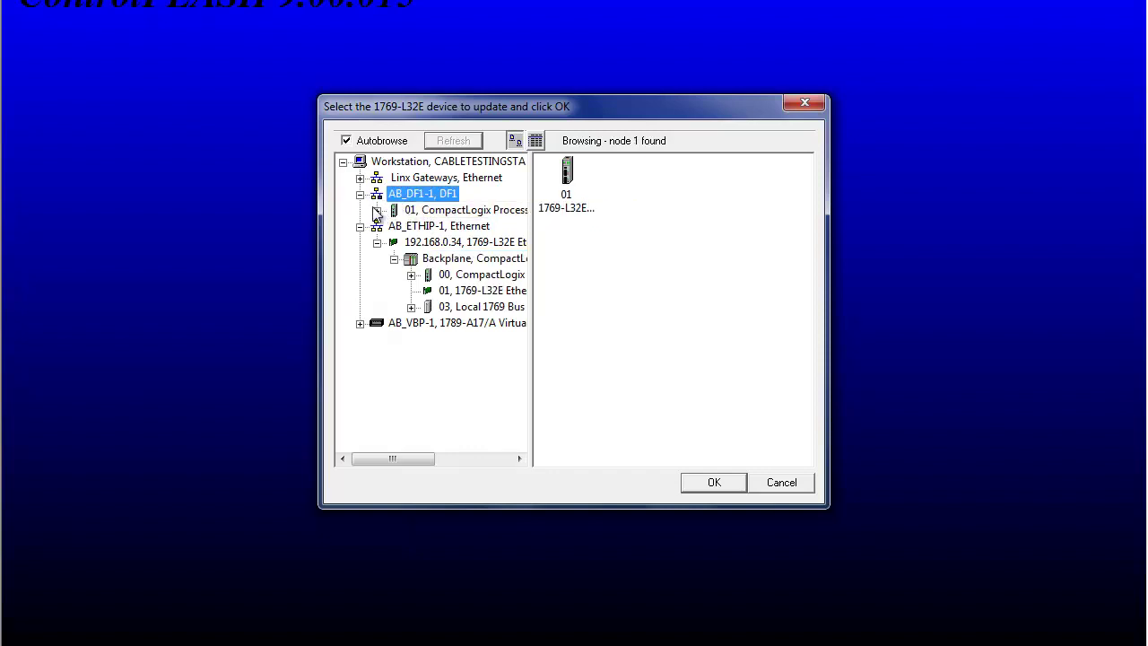
click(360, 193)
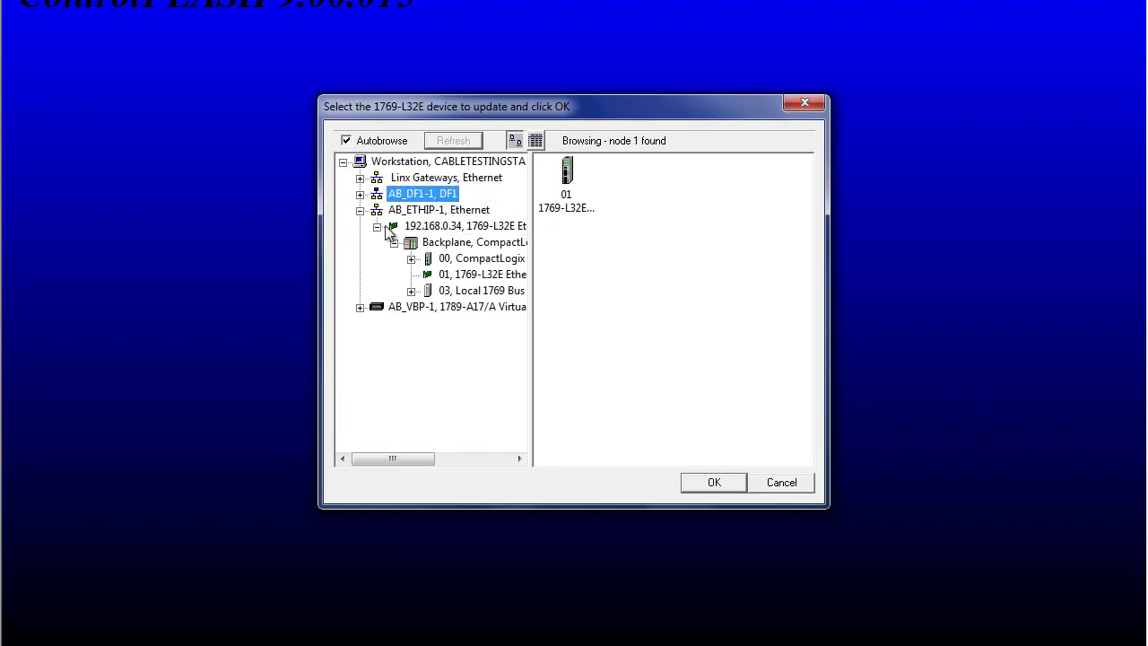
click(468, 260)
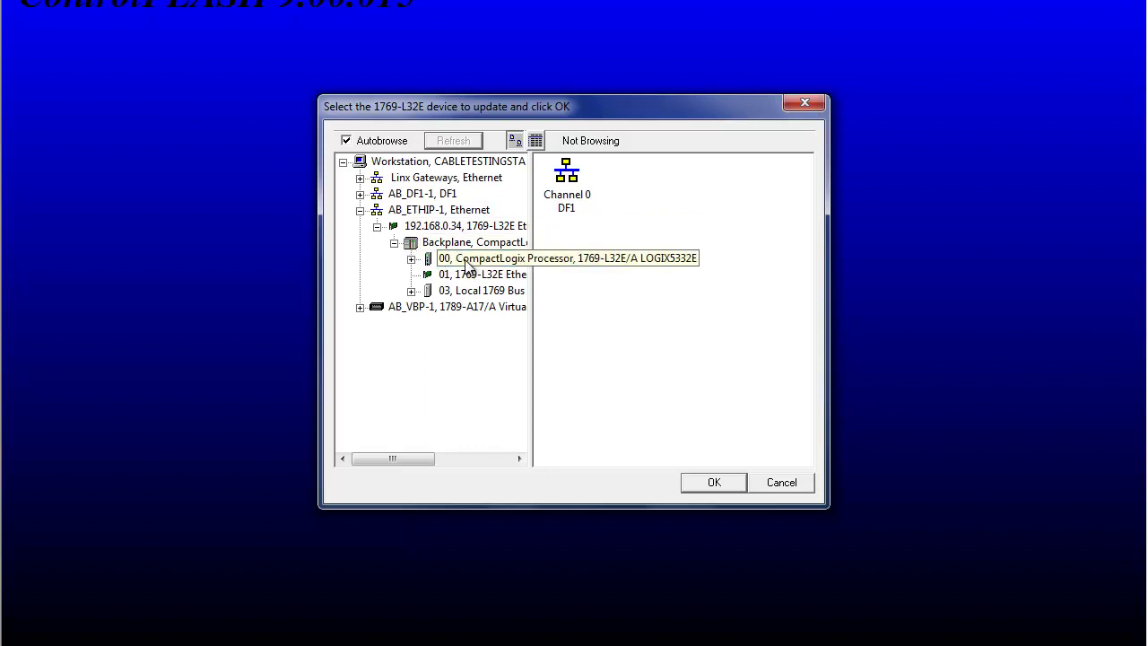
click(466, 261)
click(714, 482)
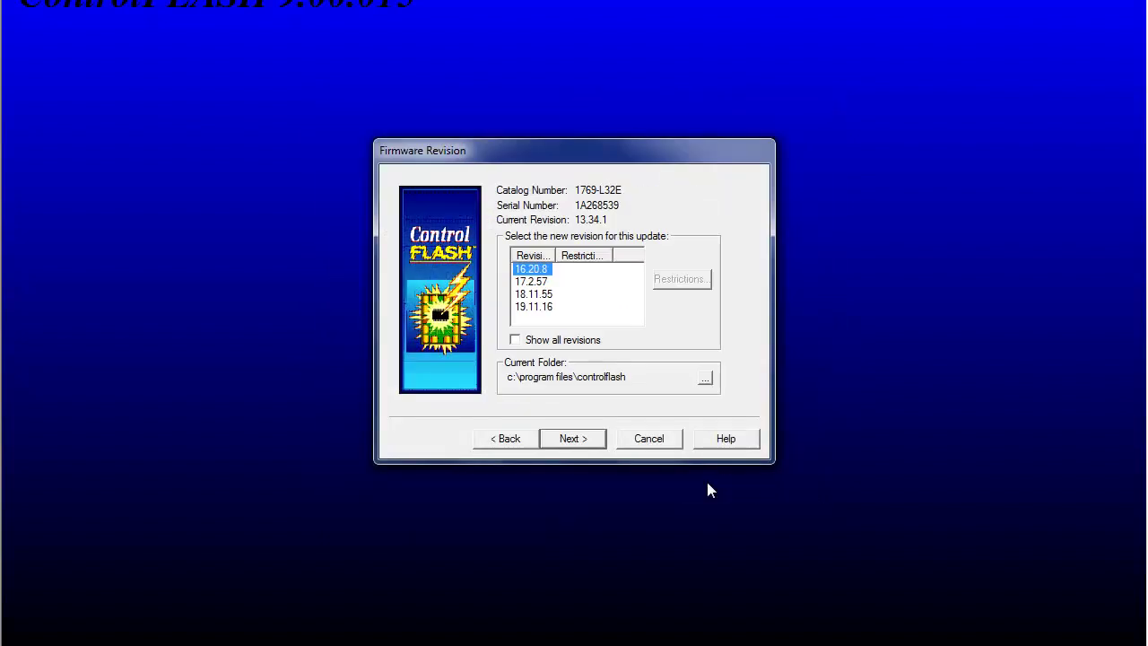
Flash the 1769-L32E to revision 19.11.16, confirming the update and accepting the release-notes warning.
click(529, 311)
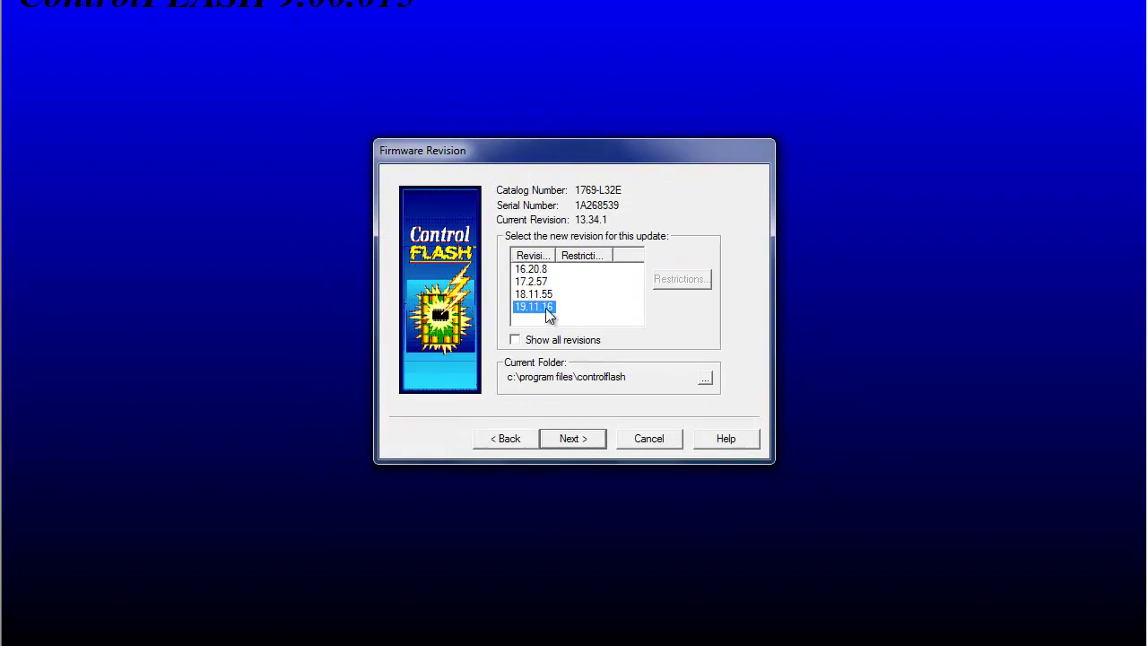
click(583, 438)
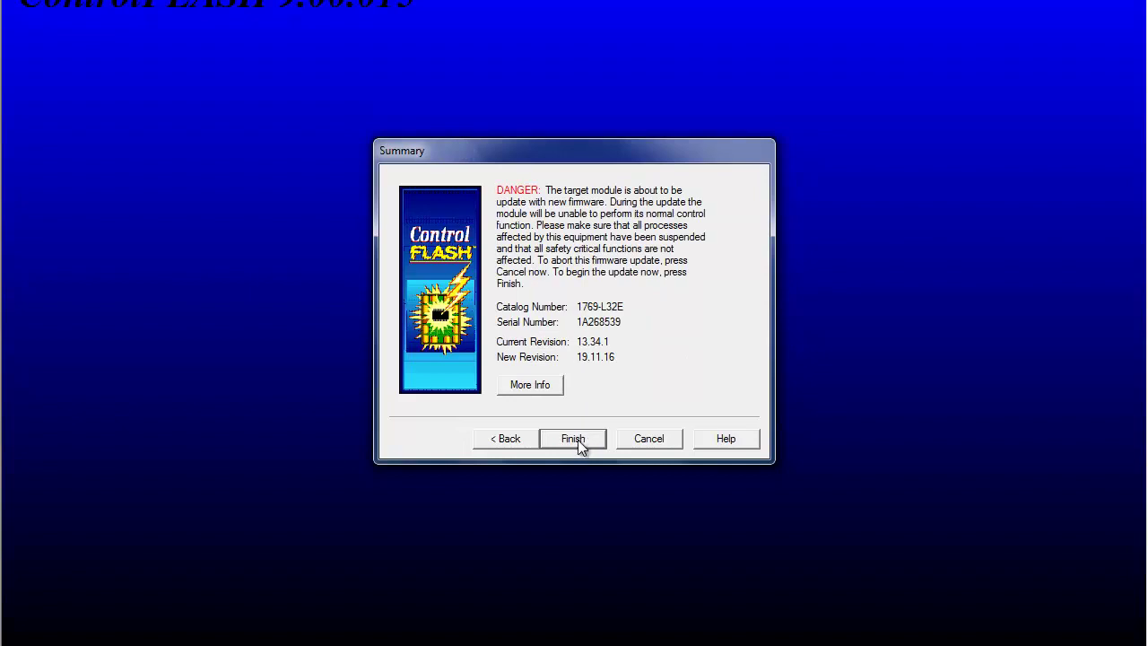
click(578, 440)
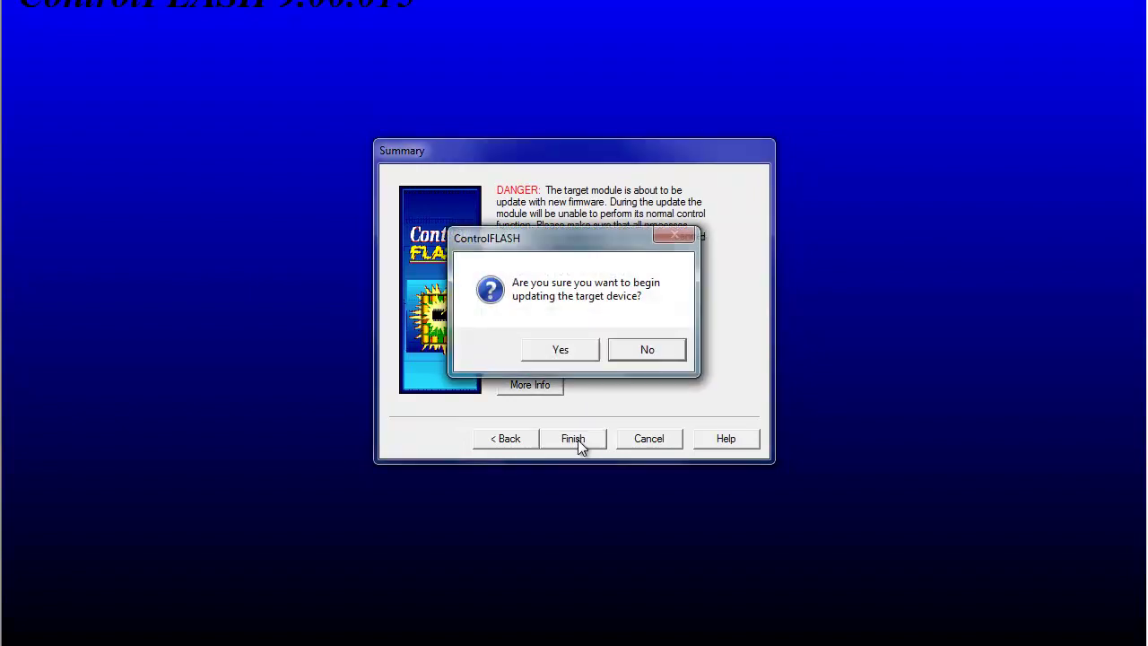
click(561, 350)
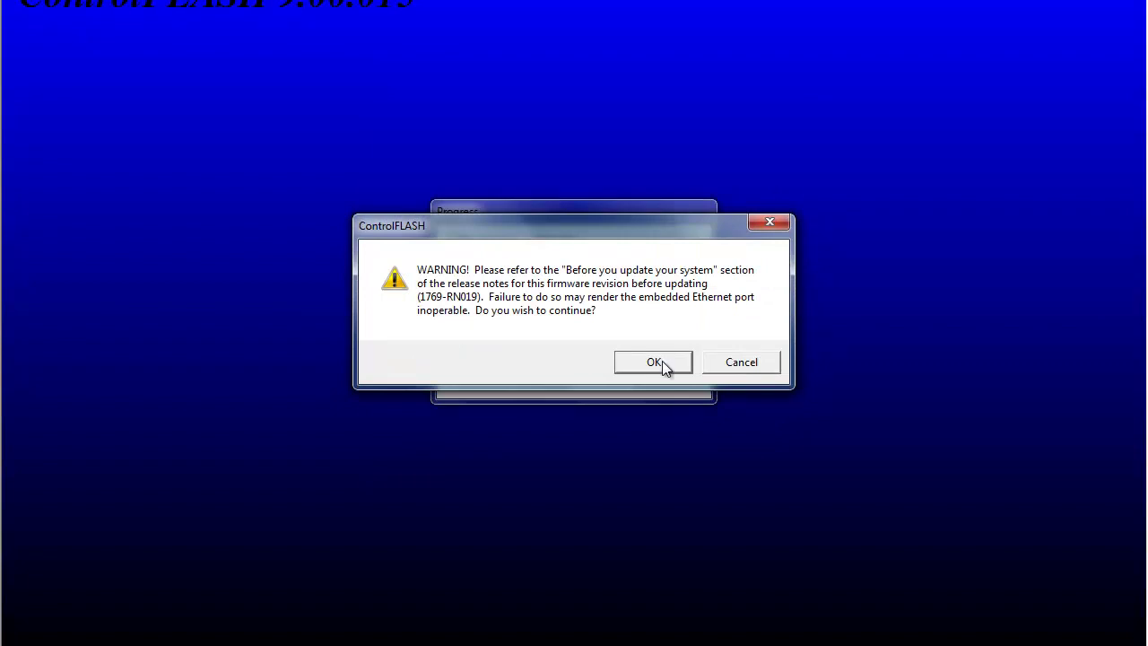
click(662, 360)
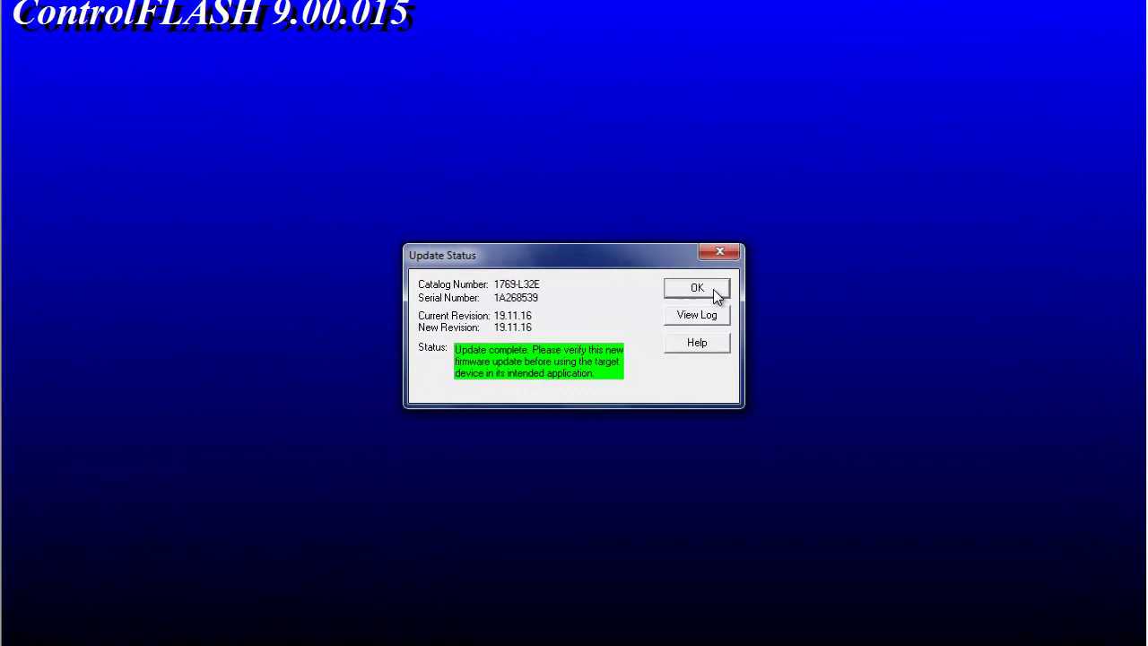
Acknowledge the completed firmware update and exit ControlFLASH.
click(714, 292)
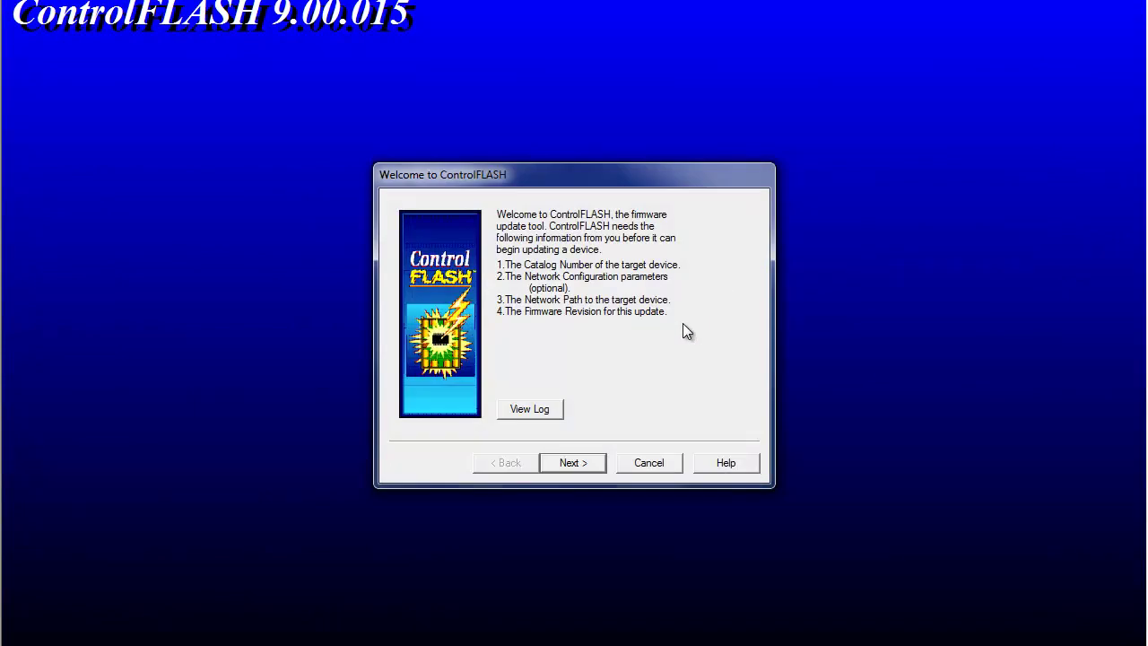
click(643, 463)
click(647, 375)
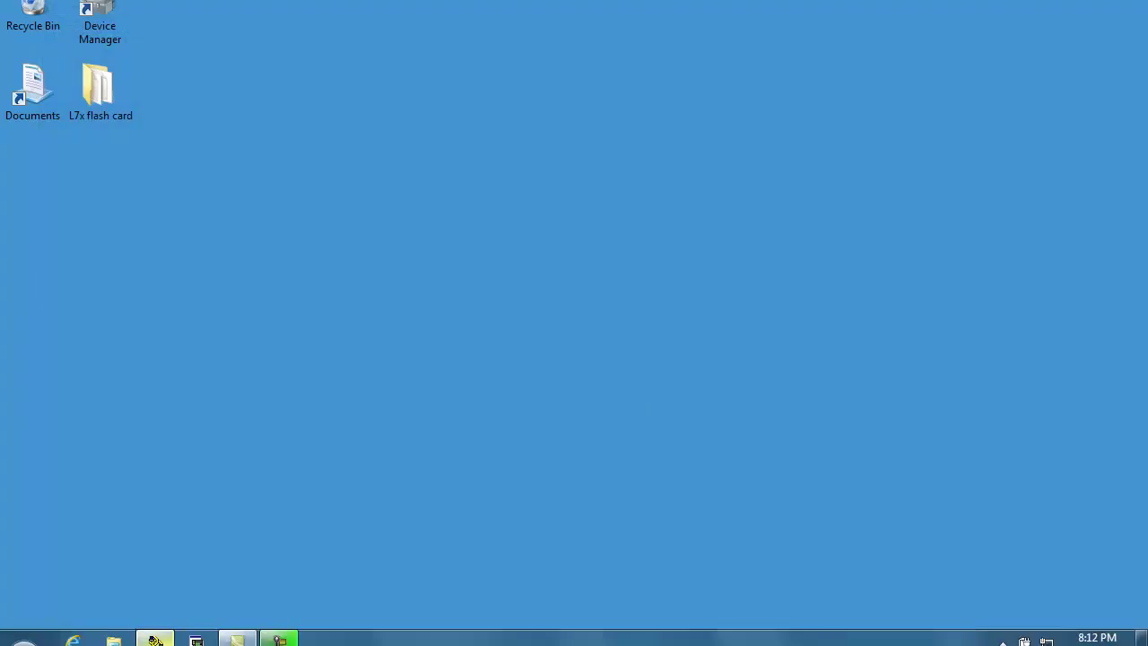
In RSLinx, view the 00 CompactLogix Processor's Device Properties to confirm Revision 19.11.
click(203, 637)
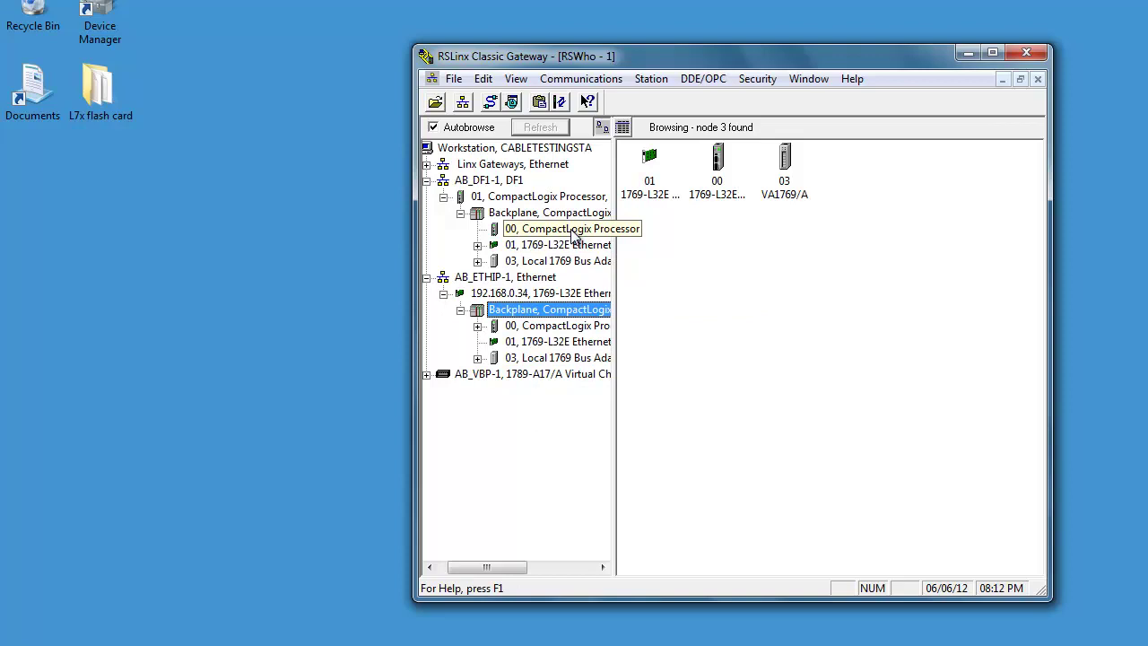
right_click(564, 334)
click(623, 511)
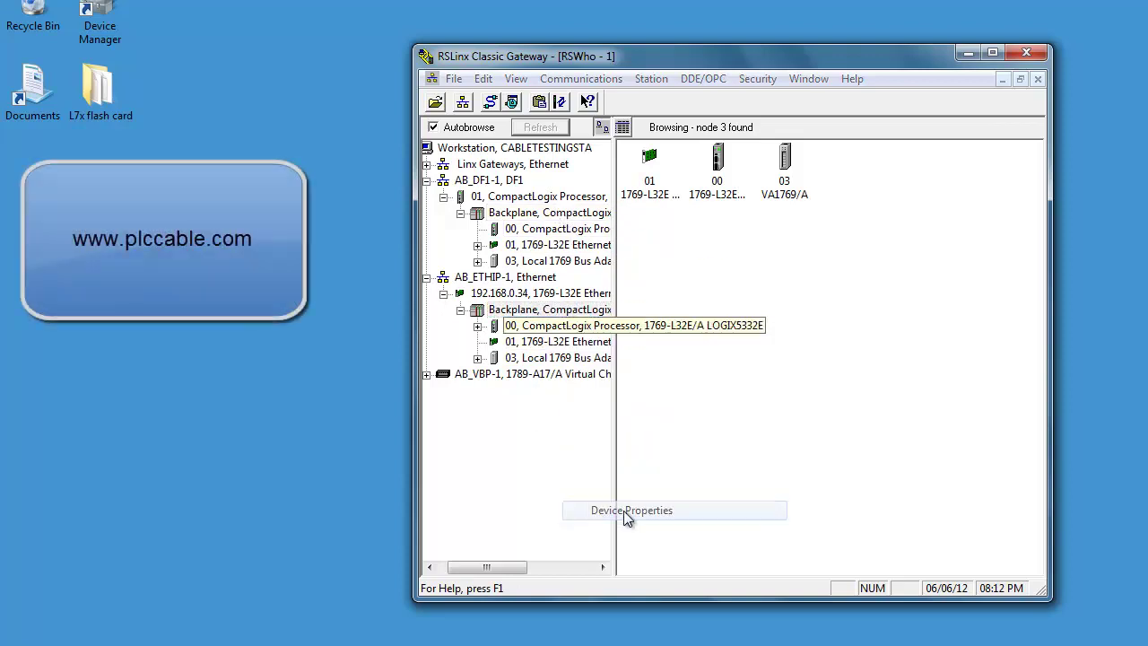
drag(704, 191, 775, 239)
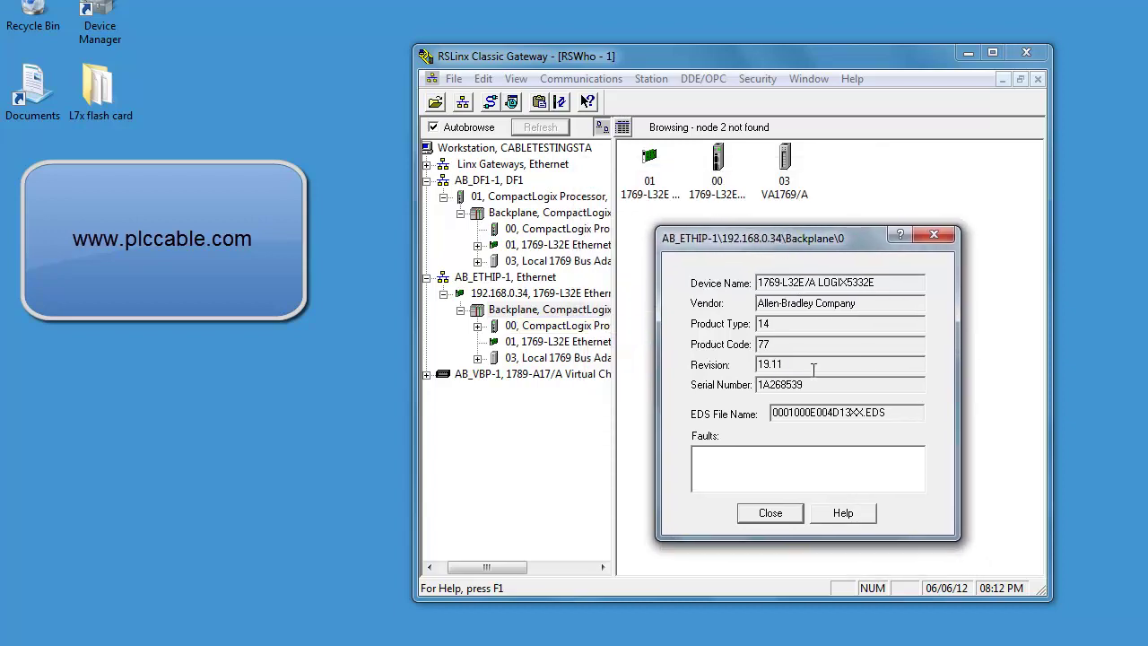